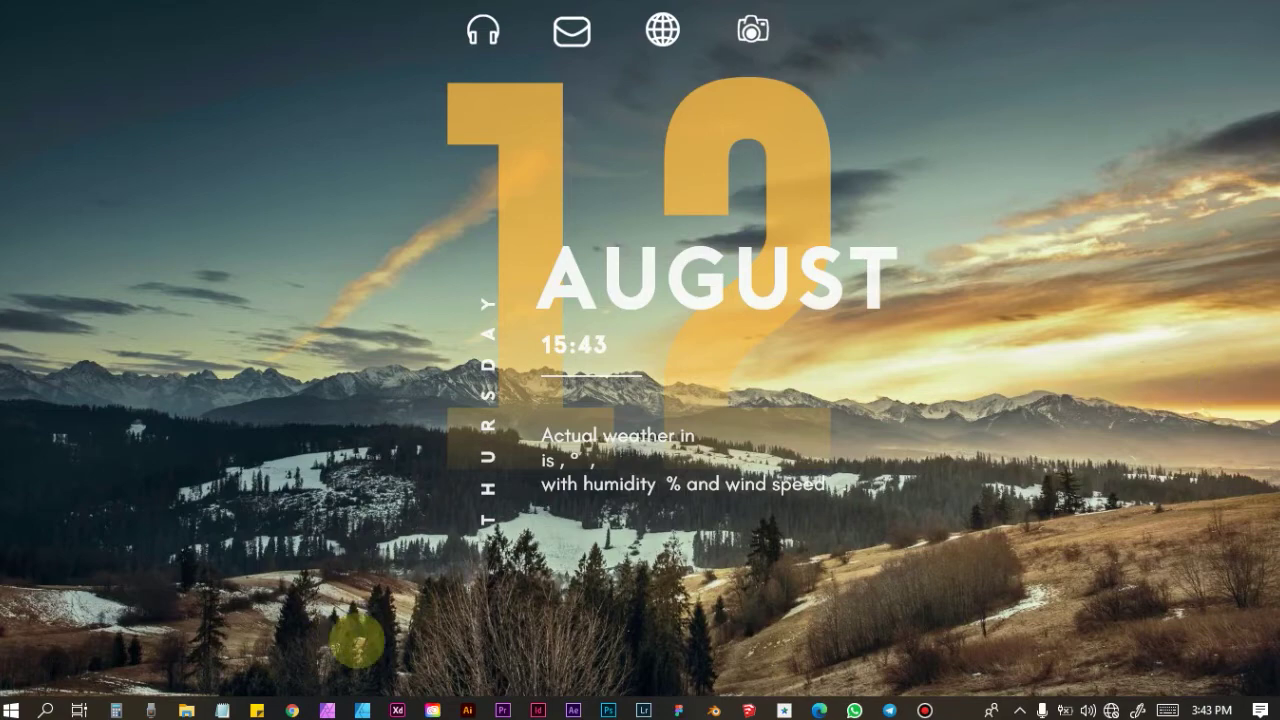
Bring the Illustrator window with the blank Untitled-2 artboard to the front
{"action": "left_click", "coordinate": [467, 708]}
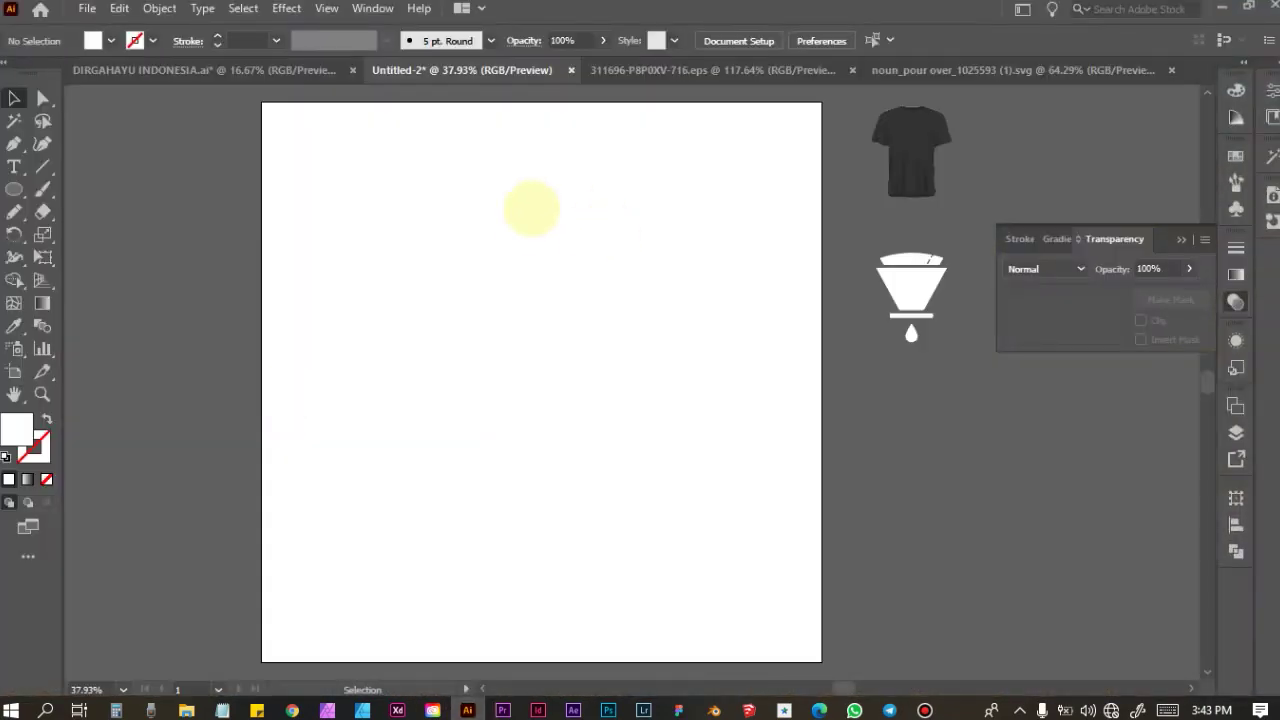
{"action": "left_click", "coordinate": [14, 168]}
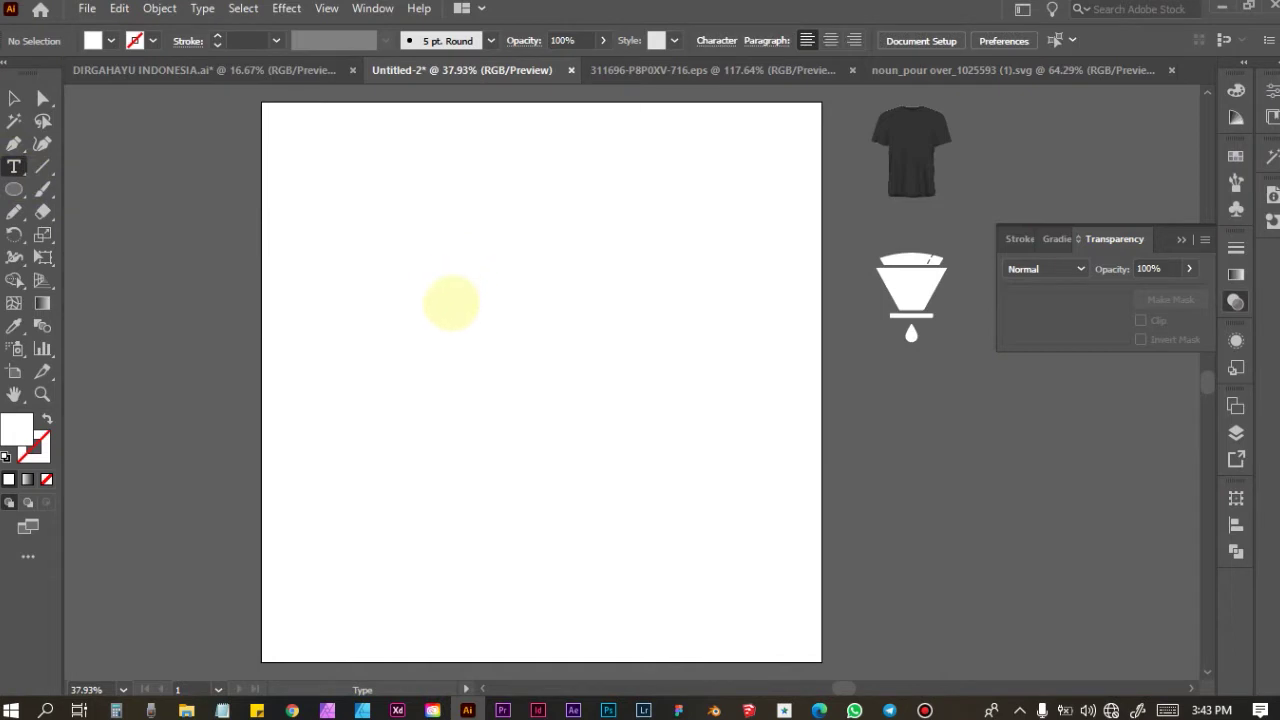
{"action": "left_click", "coordinate": [452, 299]}
{"action": "type", "text": "thenounproject.com"}
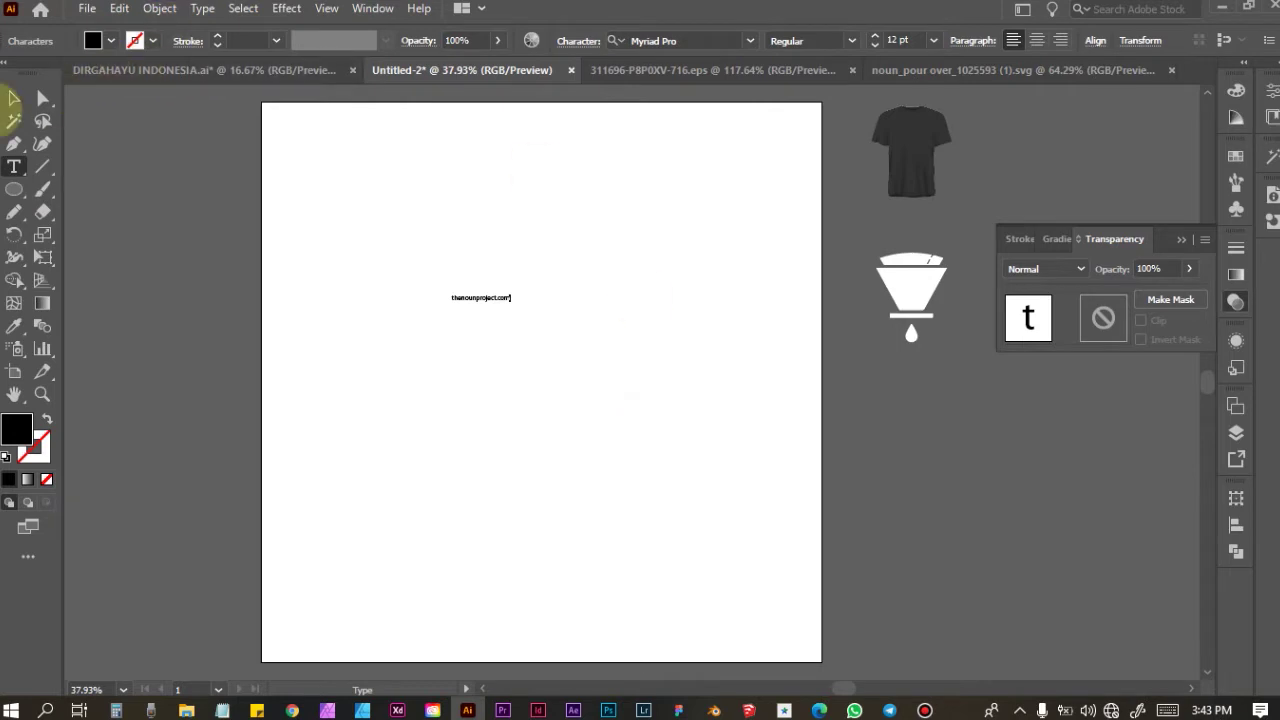
{"action": "left_click", "coordinate": [14, 98]}
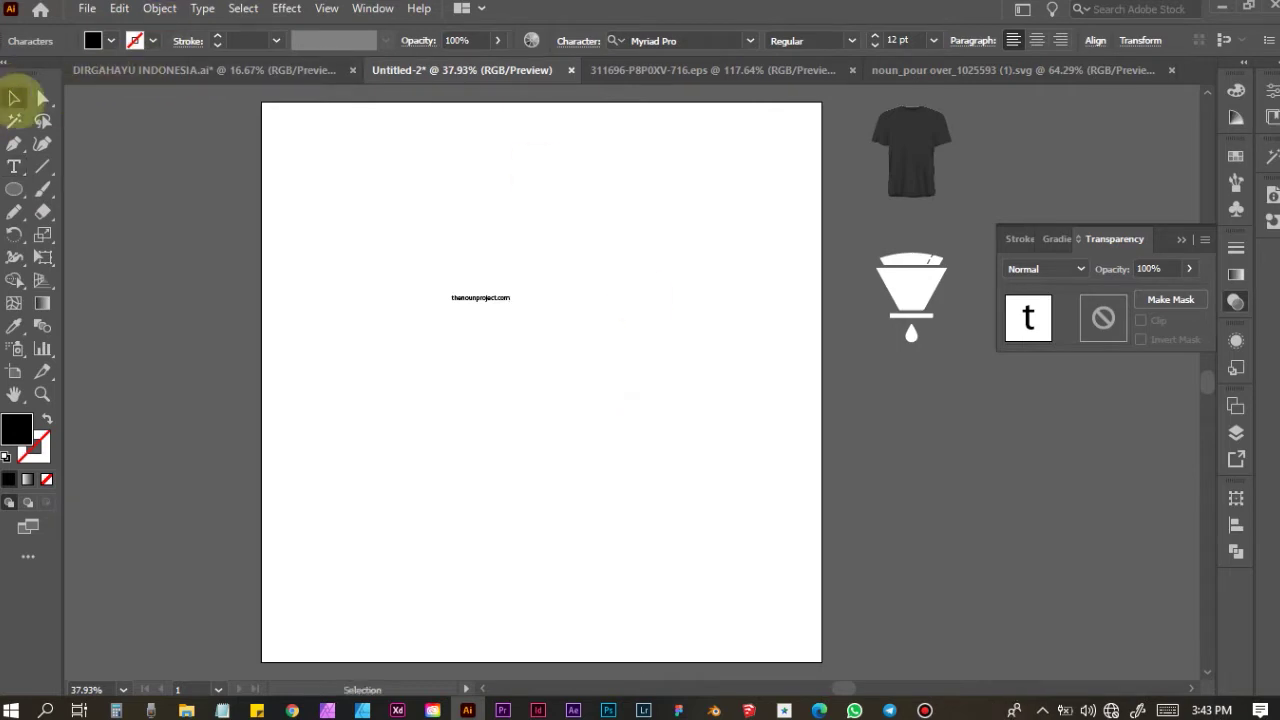
{"action": "left_click", "coordinate": [508, 298]}
{"action": "left_click_drag", "start_coordinate": [510, 304], "coordinate": [714, 491]}
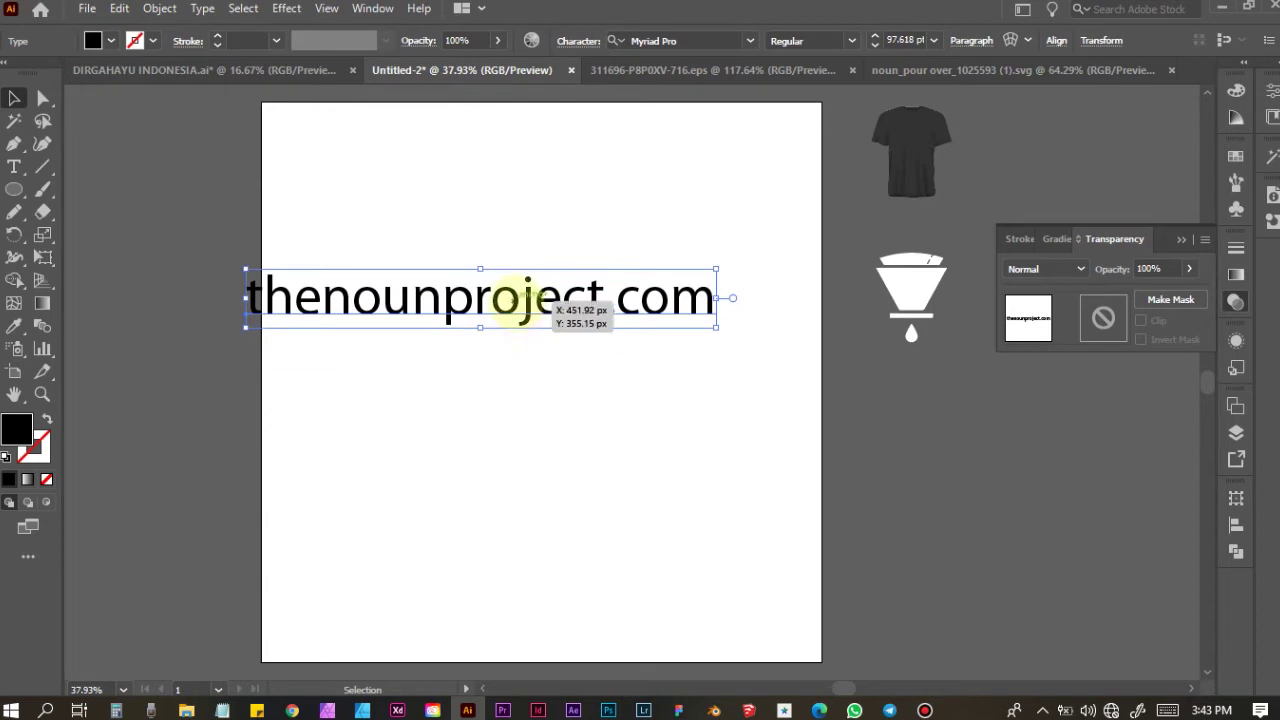
{"action": "left_click_drag", "start_coordinate": [520, 300], "coordinate": [592, 336]}
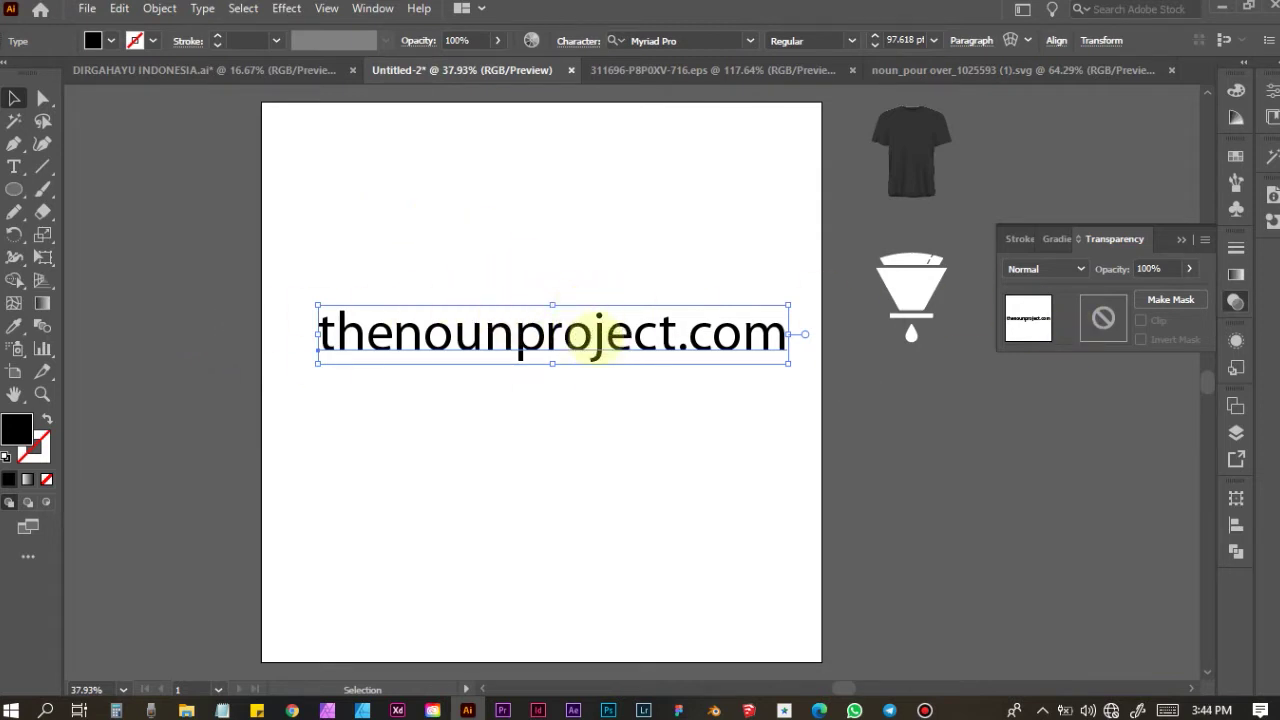
{"action": "key", "text": "Delete"}
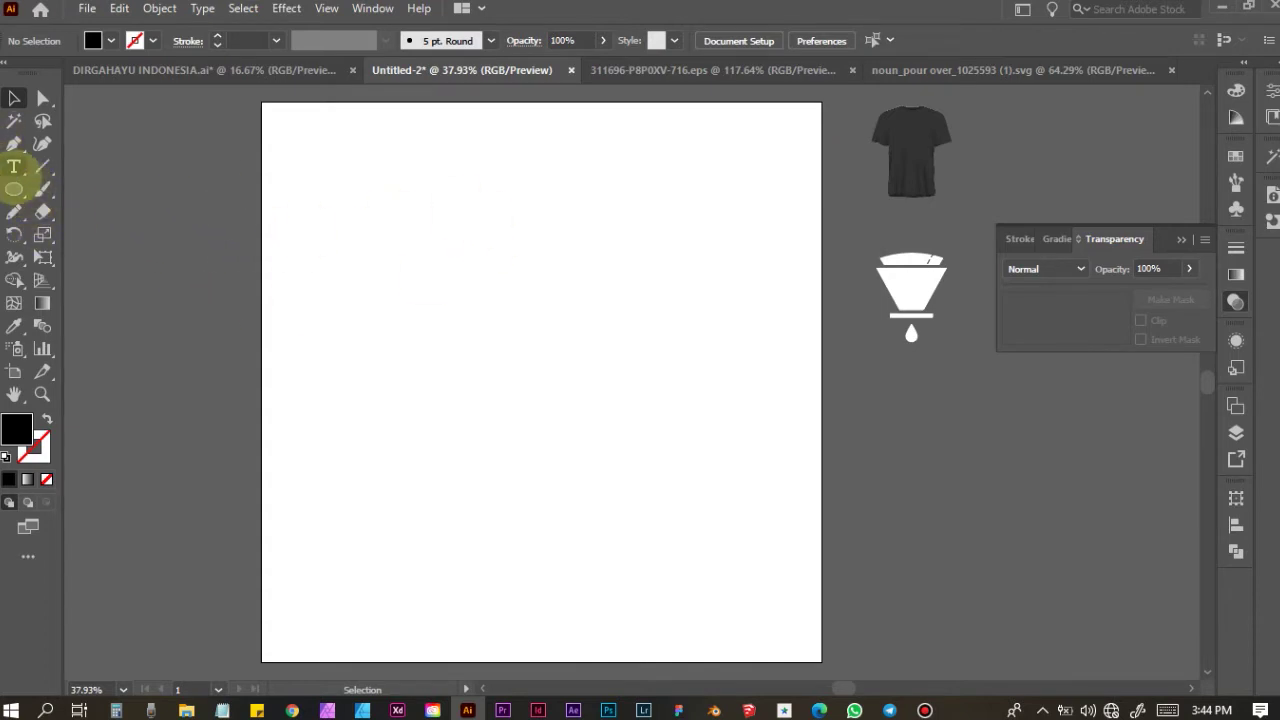
Draw a black rectangle covering the whole artboard and lock it as the background
{"action": "left_click_drag", "start_coordinate": [14, 190], "coordinate": [100, 189]}
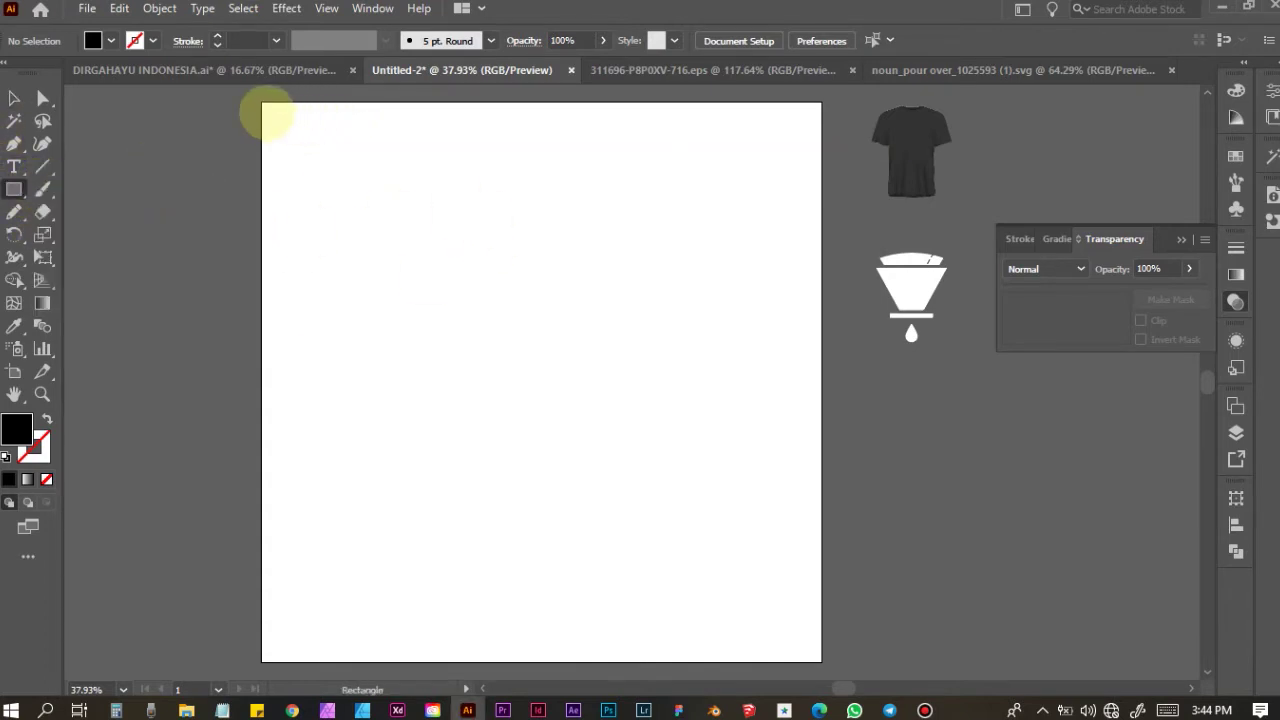
{"action": "mouse_move", "coordinate": [263, 105]}
{"action": "left_mouse_down"}
{"action": "mouse_move", "coordinate": [738, 622]}
{"action": "mouse_move", "coordinate": [820, 657]}
{"action": "left_mouse_up"}
{"action": "left_click", "coordinate": [16, 94]}
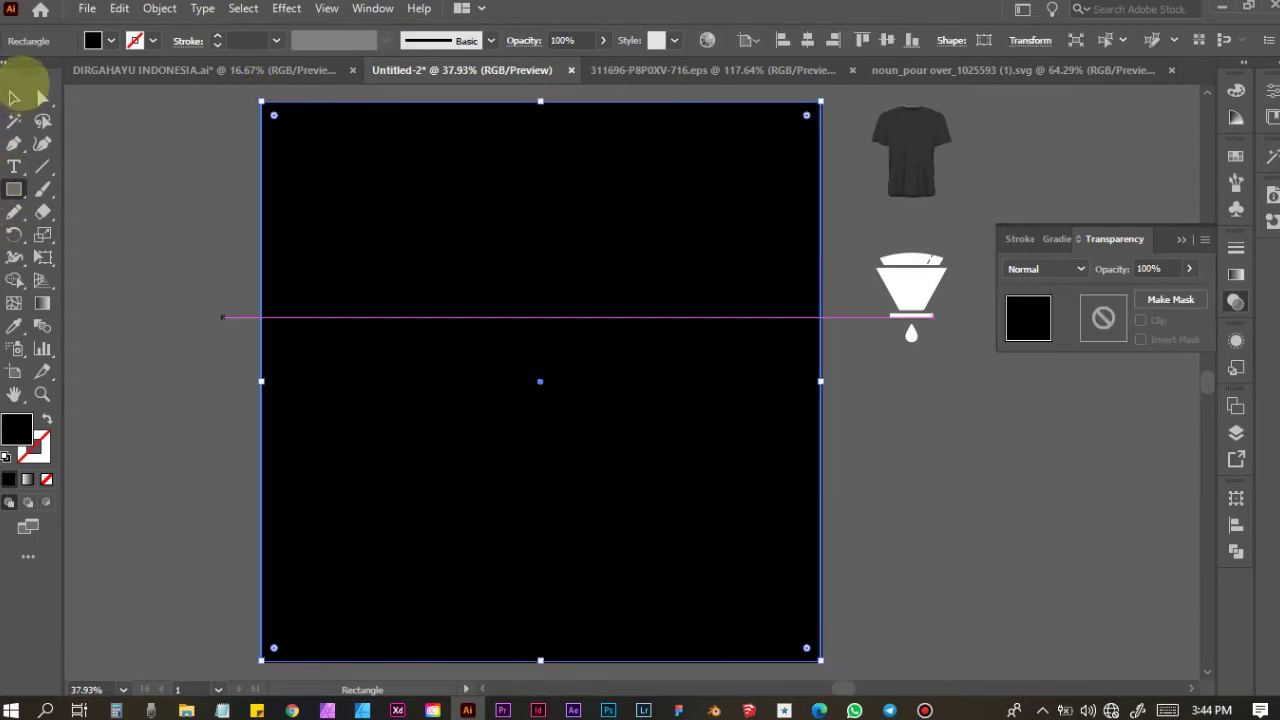
{"action": "left_click", "coordinate": [160, 8]}
{"action": "mouse_move", "coordinate": [229, 135]}
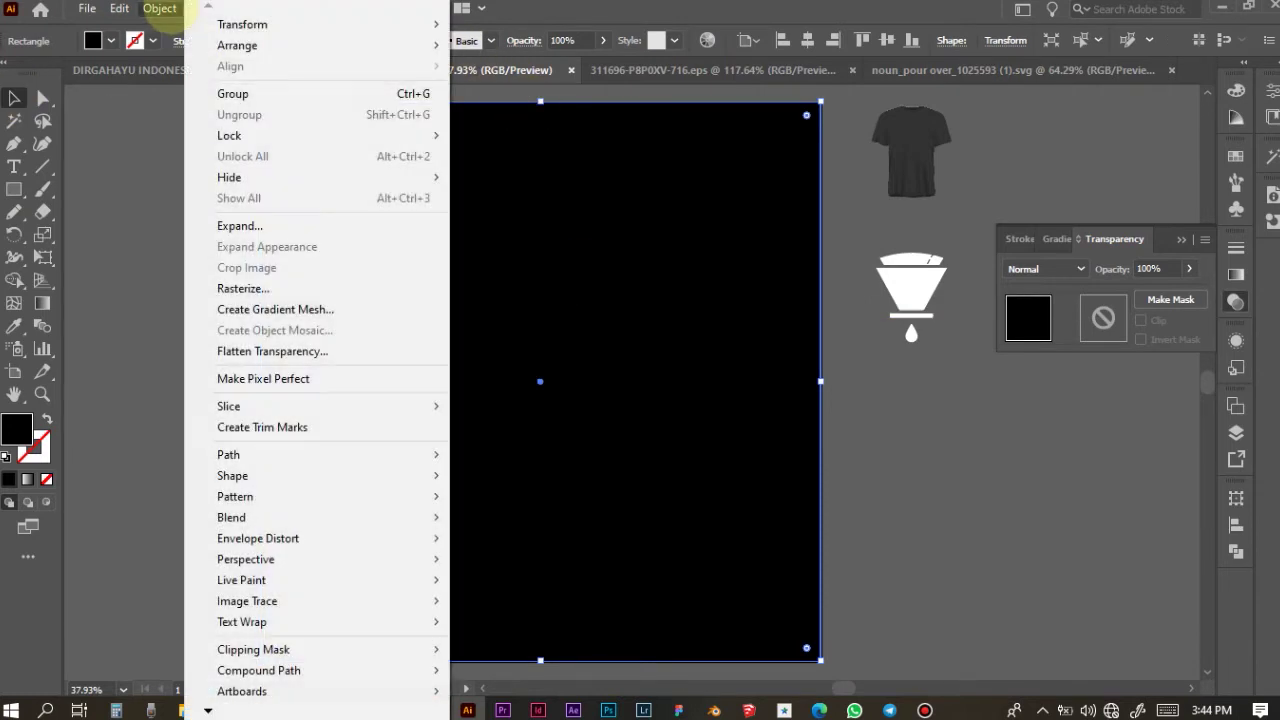
{"action": "left_click", "coordinate": [500, 135]}
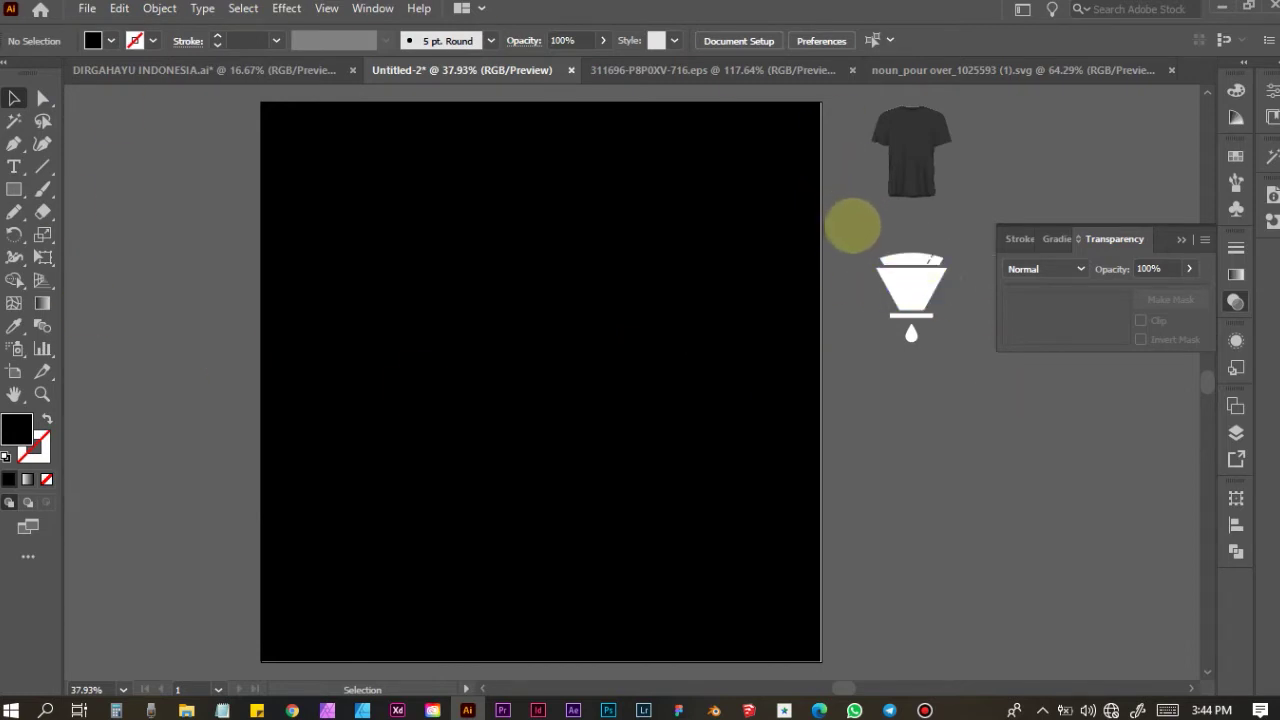
{"action": "scroll", "coordinate": [851, 230], "scroll_direction": "right", "scroll_amount": 2}
{"action": "left_click_drag", "start_coordinate": [714, 232], "coordinate": [866, 357]}
{"action": "left_click", "coordinate": [849, 329]}
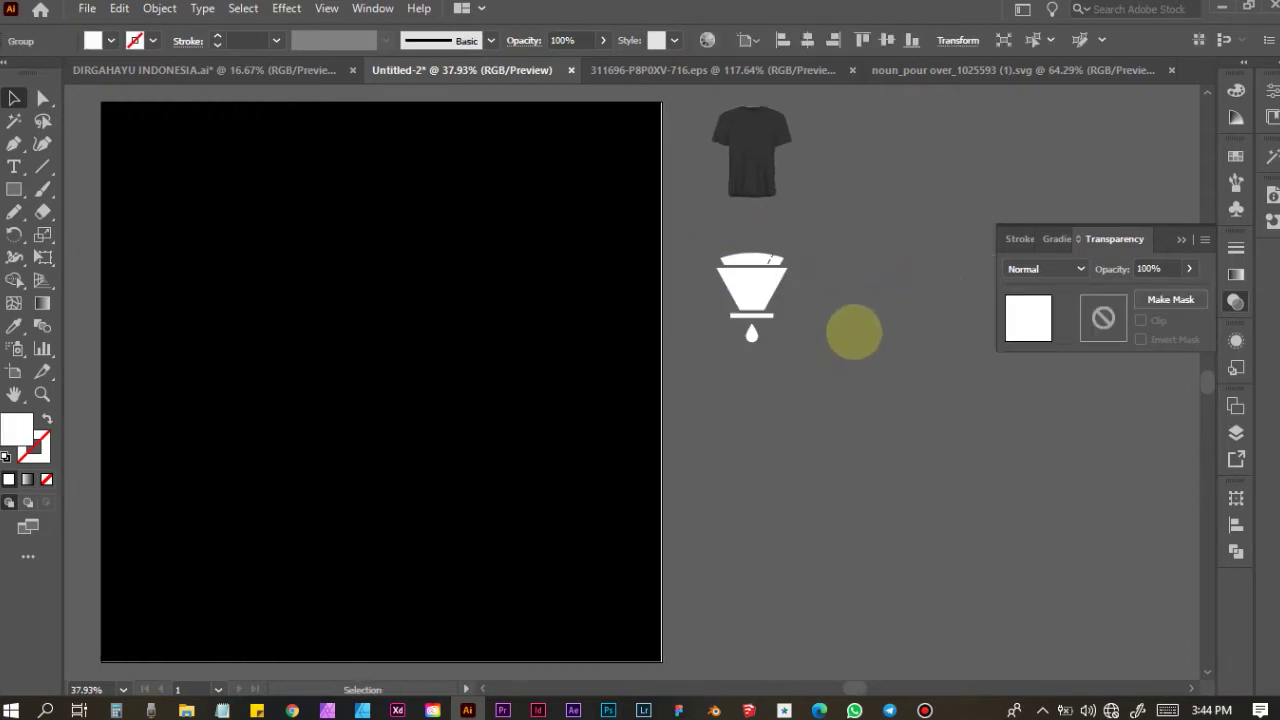
Enlarge the dark t-shirt and move it onto the black artboard
{"action": "scroll", "coordinate": [750, 290], "scroll_direction": "up", "scroll_amount": 2}
{"action": "scroll", "coordinate": [750, 290], "scroll_direction": "up", "scroll_amount": 3}
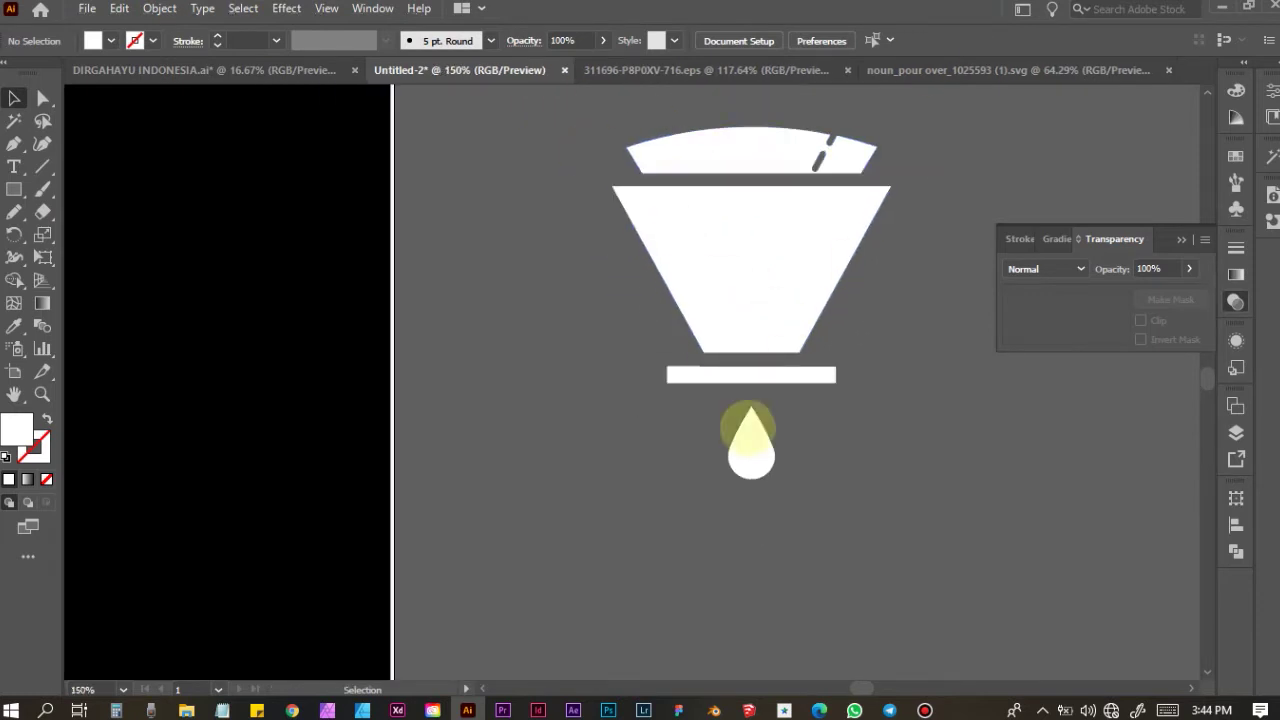
{"action": "scroll", "coordinate": [631, 398], "scroll_direction": "down", "scroll_amount": 2}
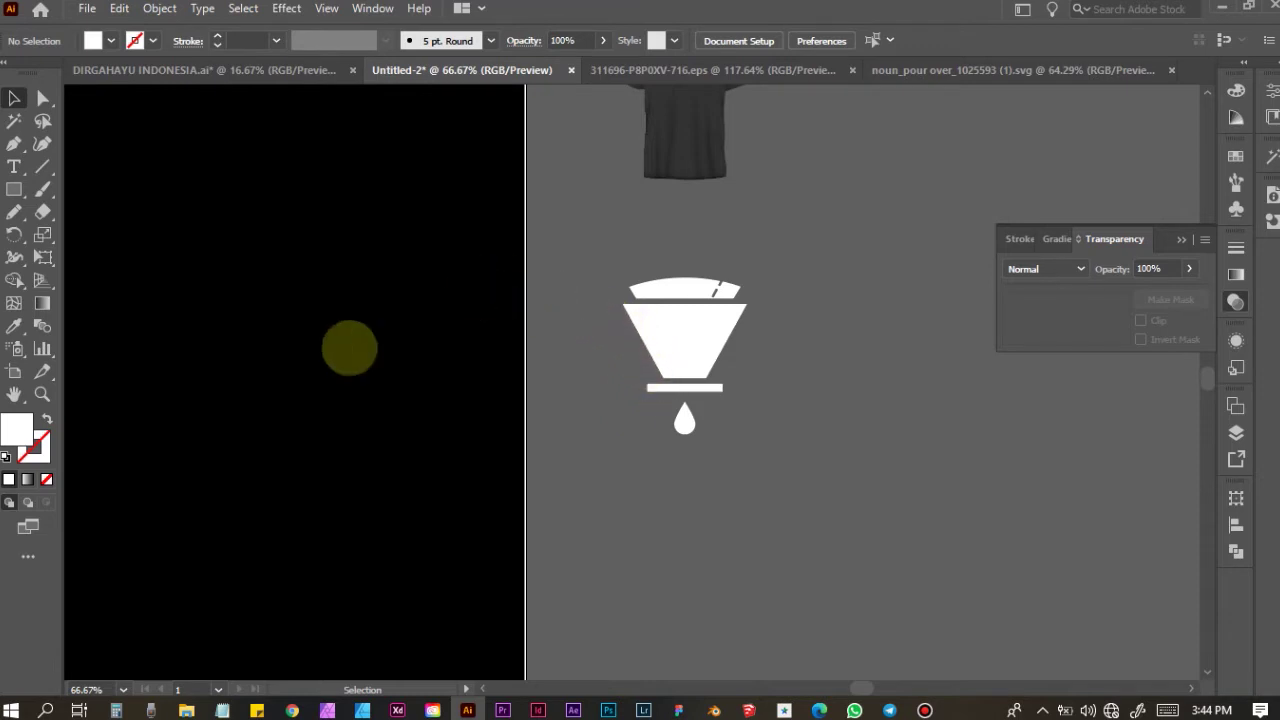
{"action": "scroll", "coordinate": [650, 228], "scroll_direction": "up", "scroll_amount": 1}
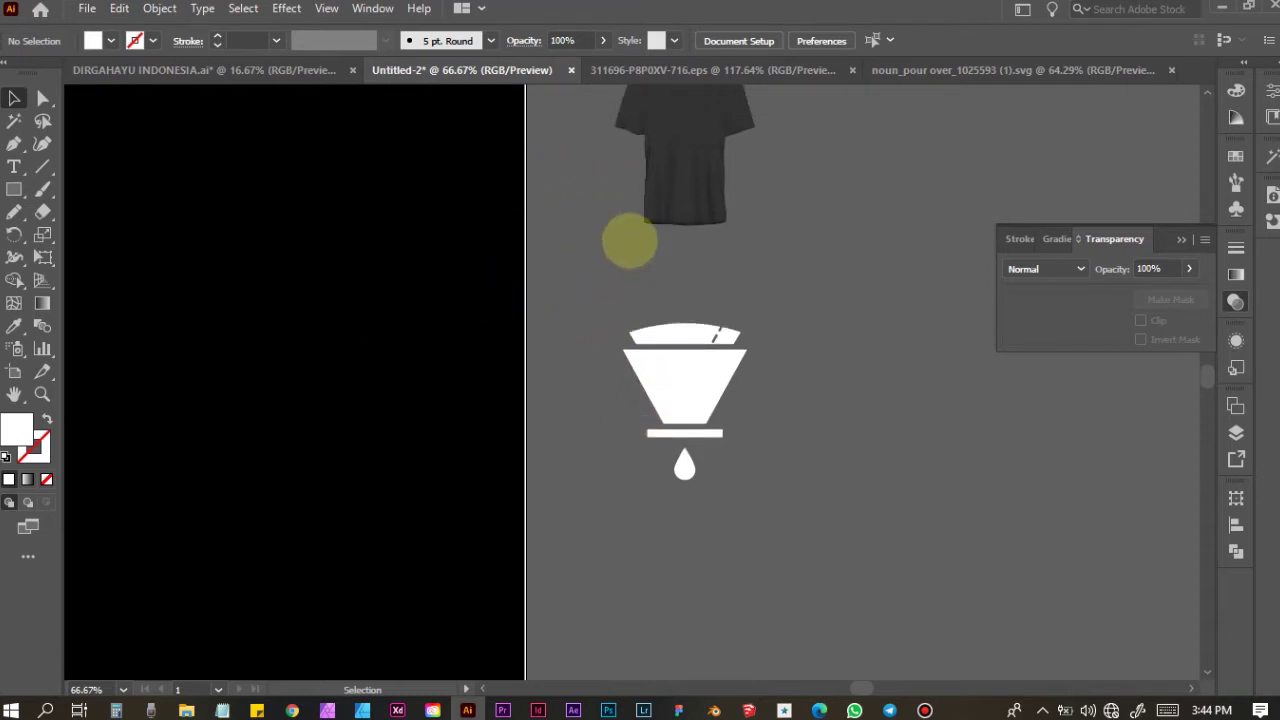
{"action": "left_click", "coordinate": [714, 149]}
{"action": "scroll", "coordinate": [850, 322], "scroll_direction": "up", "scroll_amount": 3}
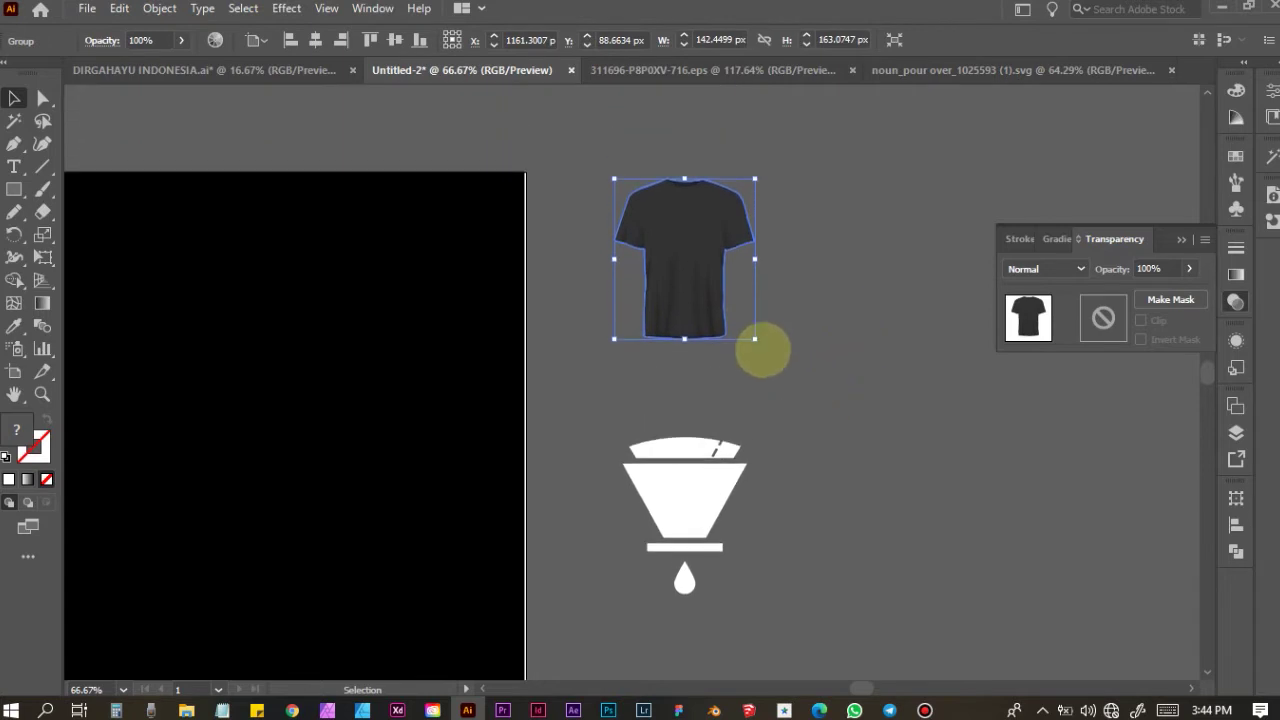
{"action": "left_click_drag", "start_coordinate": [755, 342], "coordinate": [829, 418]}
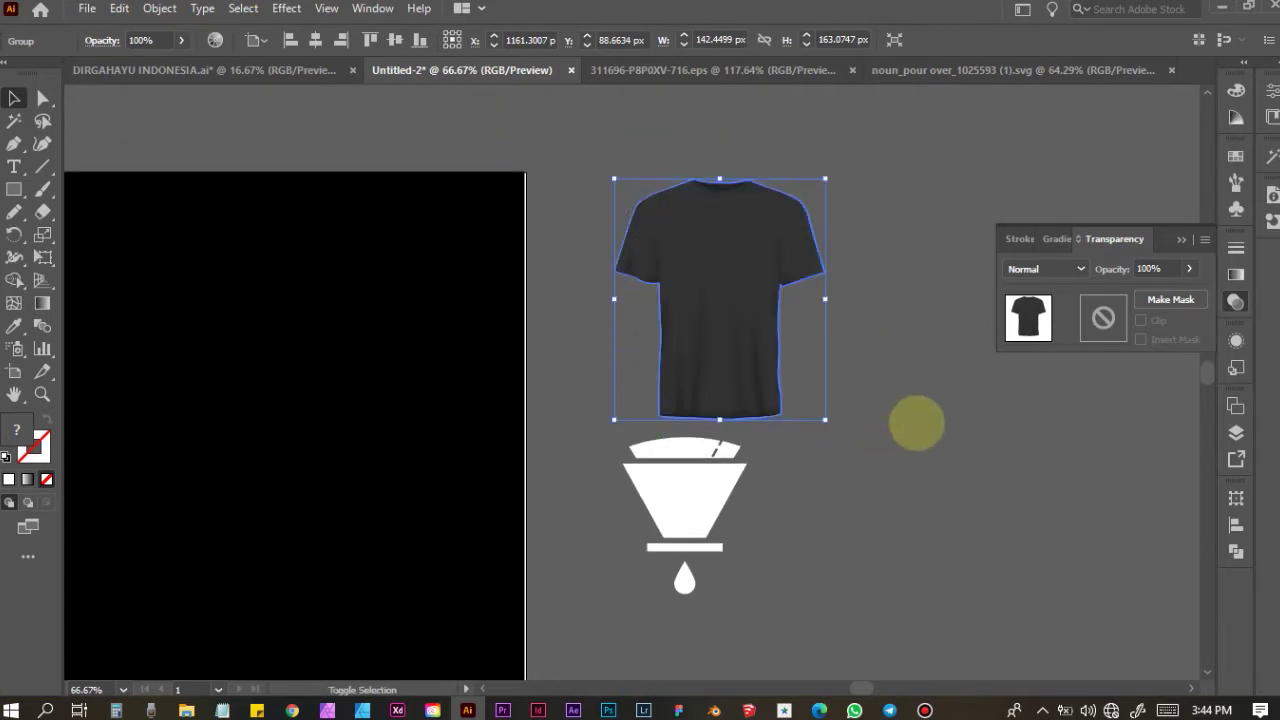
{"action": "left_click", "coordinate": [920, 414]}
{"action": "scroll", "coordinate": [916, 388], "scroll_direction": "down", "scroll_amount": 2}
{"action": "left_click", "coordinate": [808, 320]}
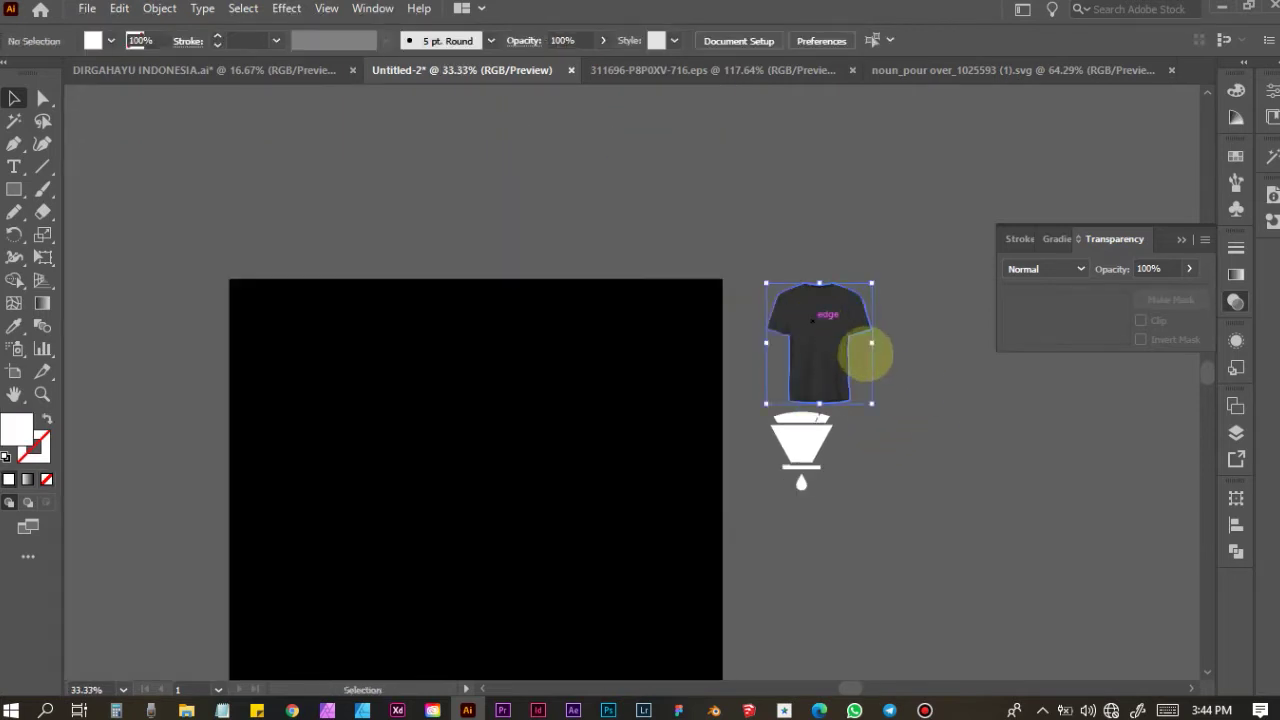
{"action": "left_click_drag", "start_coordinate": [850, 352], "coordinate": [551, 431]}
Bring the t-shirt in front of the background, scale it up and centre it
{"action": "right_click", "coordinate": [551, 431]}
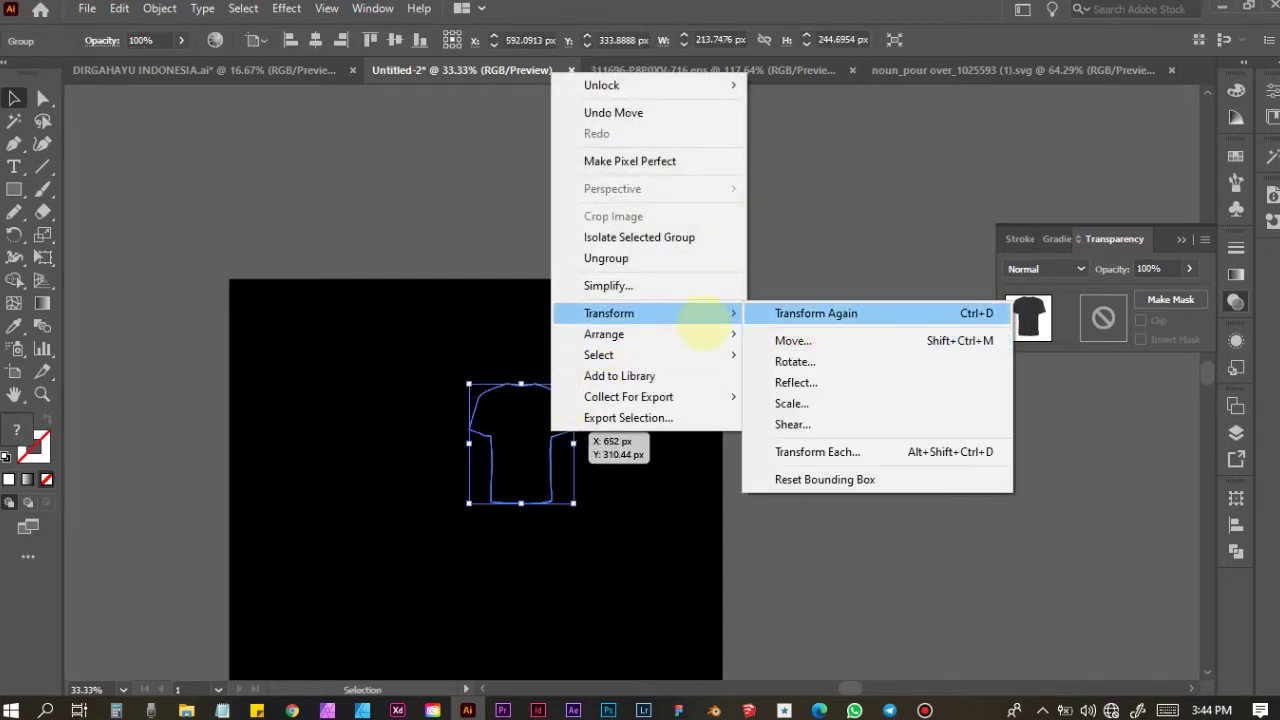
{"action": "mouse_move", "coordinate": [604, 334]}
{"action": "left_click", "coordinate": [808, 334]}
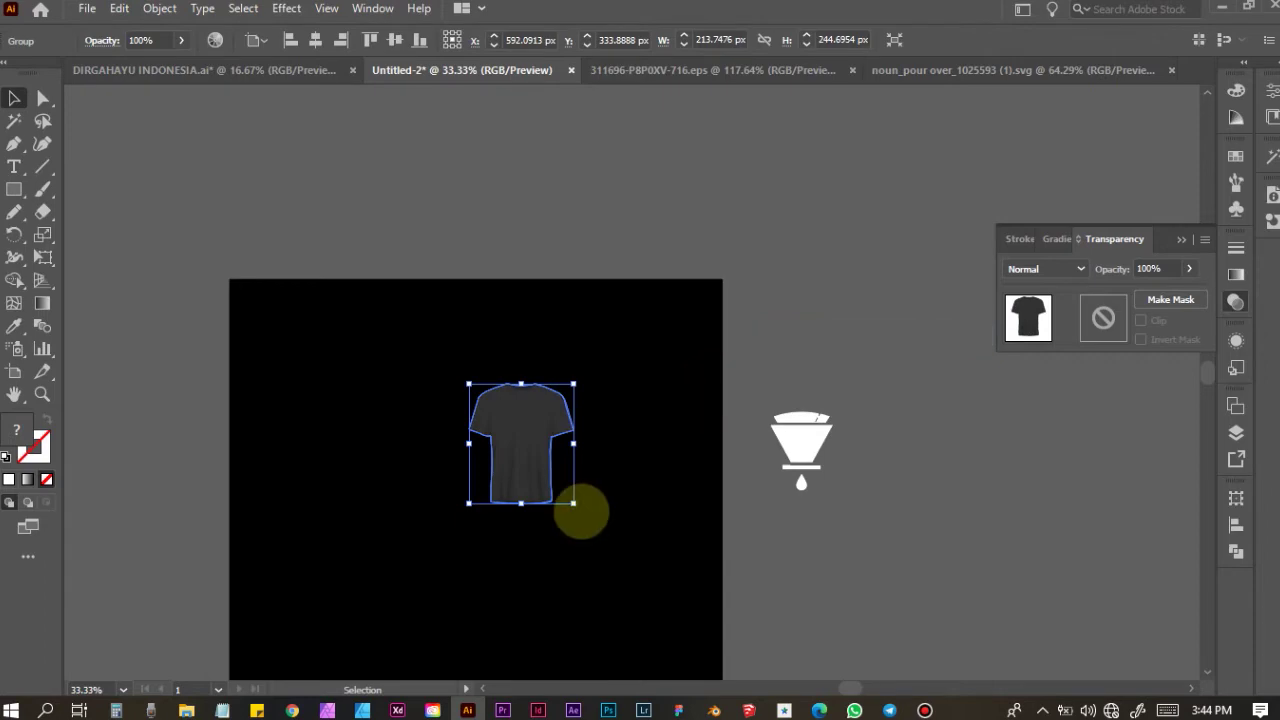
{"action": "left_click_drag", "start_coordinate": [575, 505], "coordinate": [734, 533]}
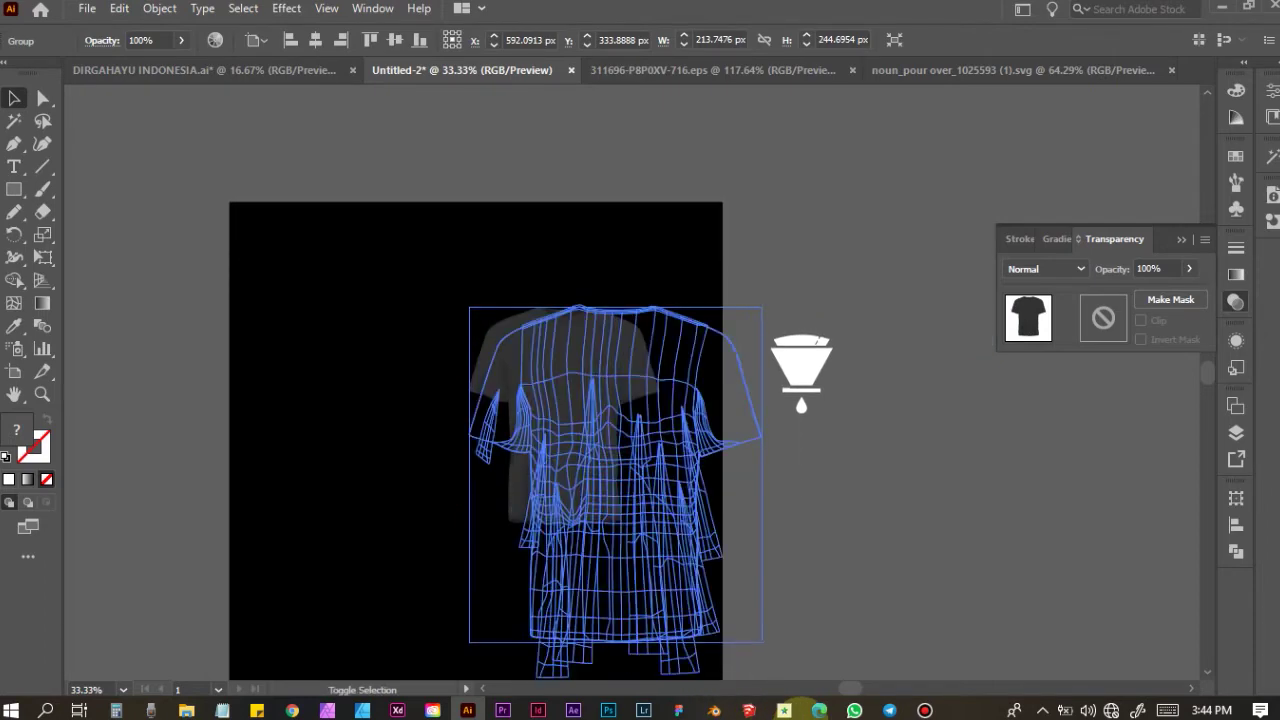
{"action": "left_click_drag", "start_coordinate": [734, 533], "coordinate": [760, 560]}
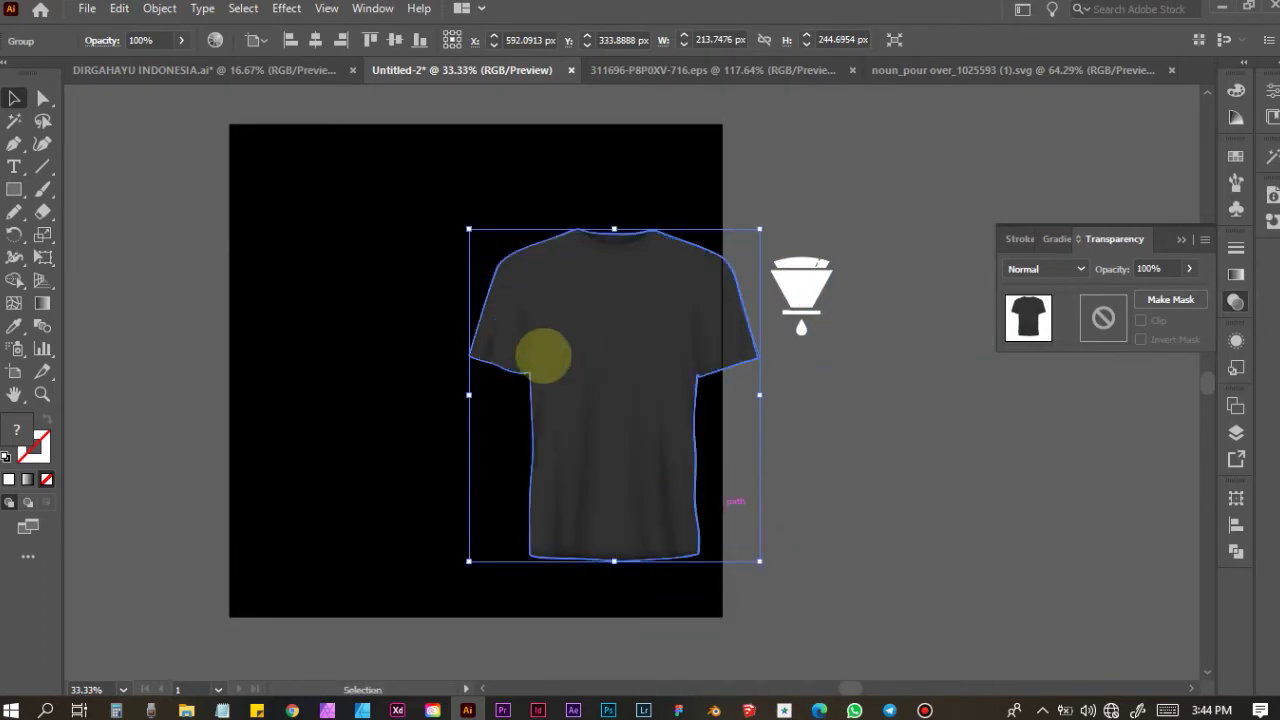
{"action": "left_click", "coordinate": [395, 39]}
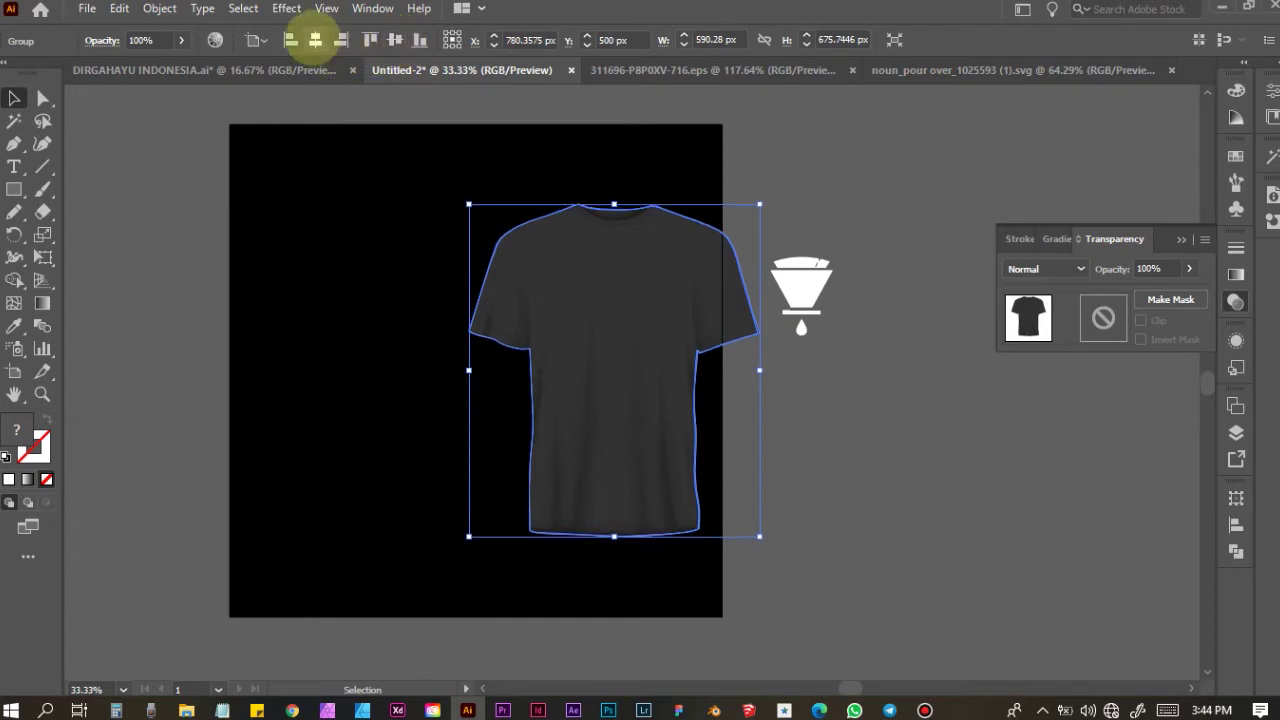
{"action": "left_click", "coordinate": [315, 39]}
{"action": "left_click", "coordinate": [828, 458]}
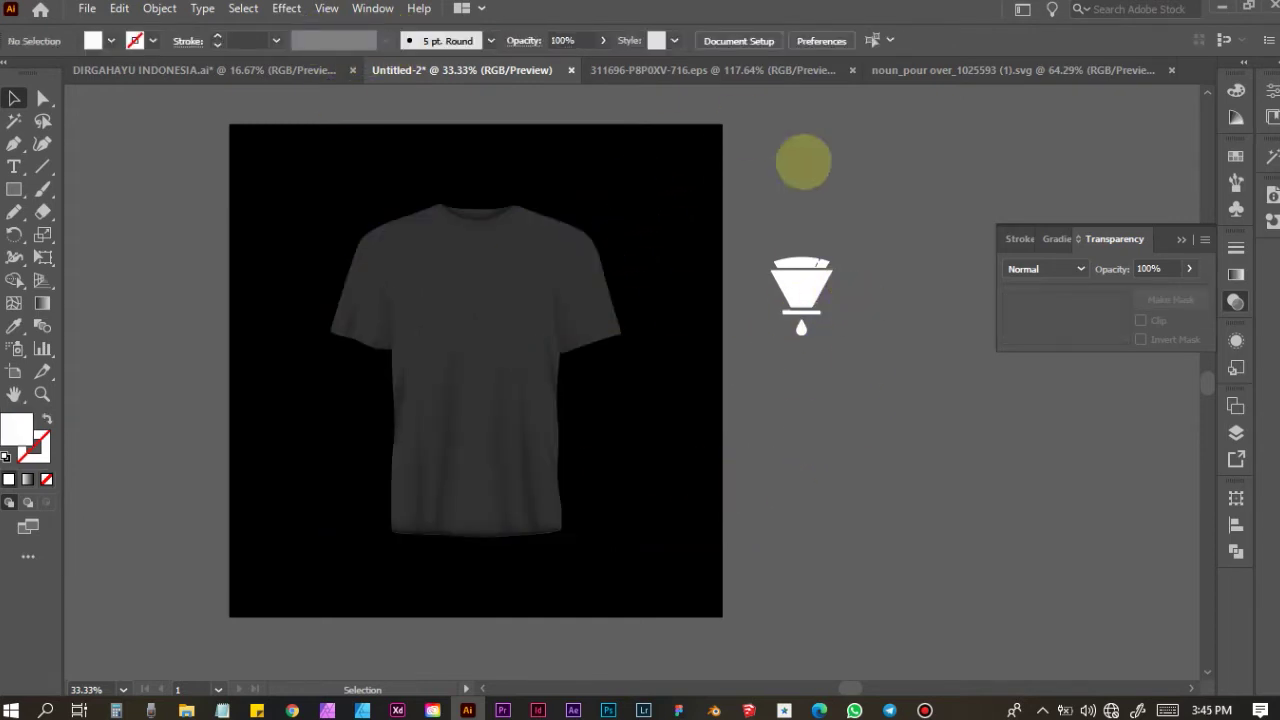
Bring the funnel icon to the front and place it on the shirt's chest
{"action": "left_click", "coordinate": [797, 264]}
{"action": "left_click", "coordinate": [860, 405]}
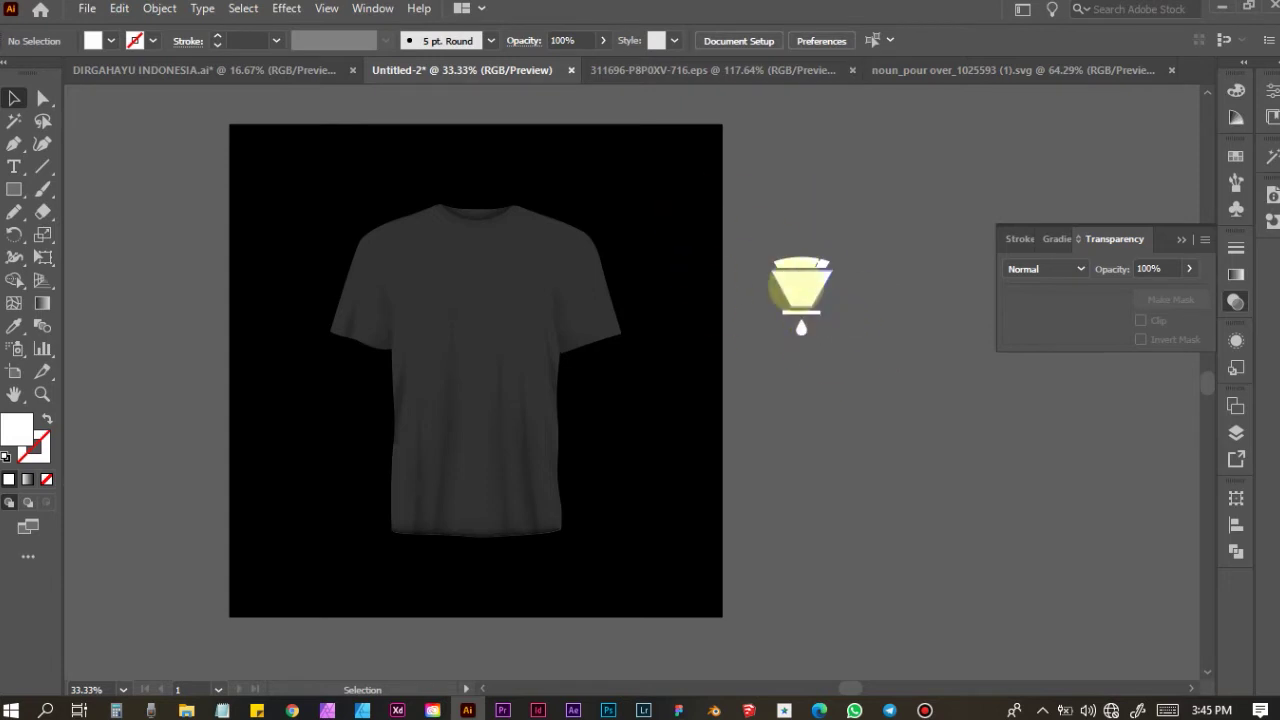
{"action": "left_click", "coordinate": [800, 287]}
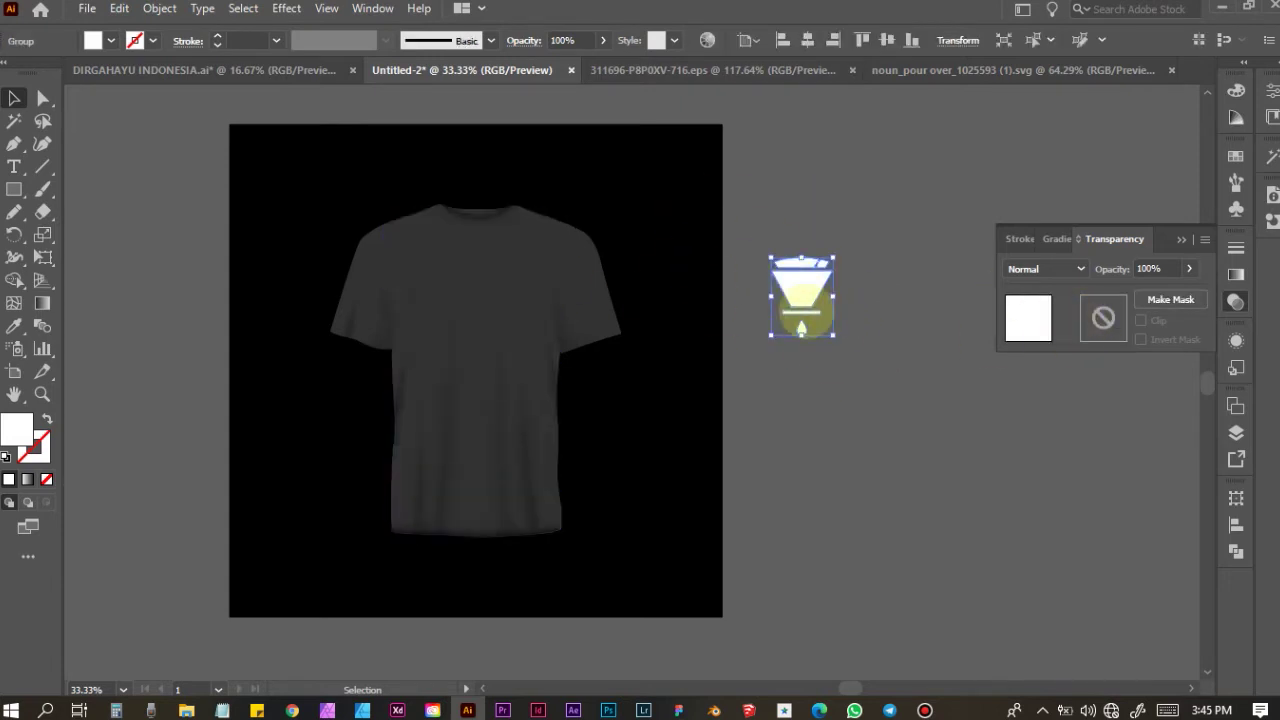
{"action": "left_click_drag", "start_coordinate": [800, 290], "coordinate": [858, 266]}
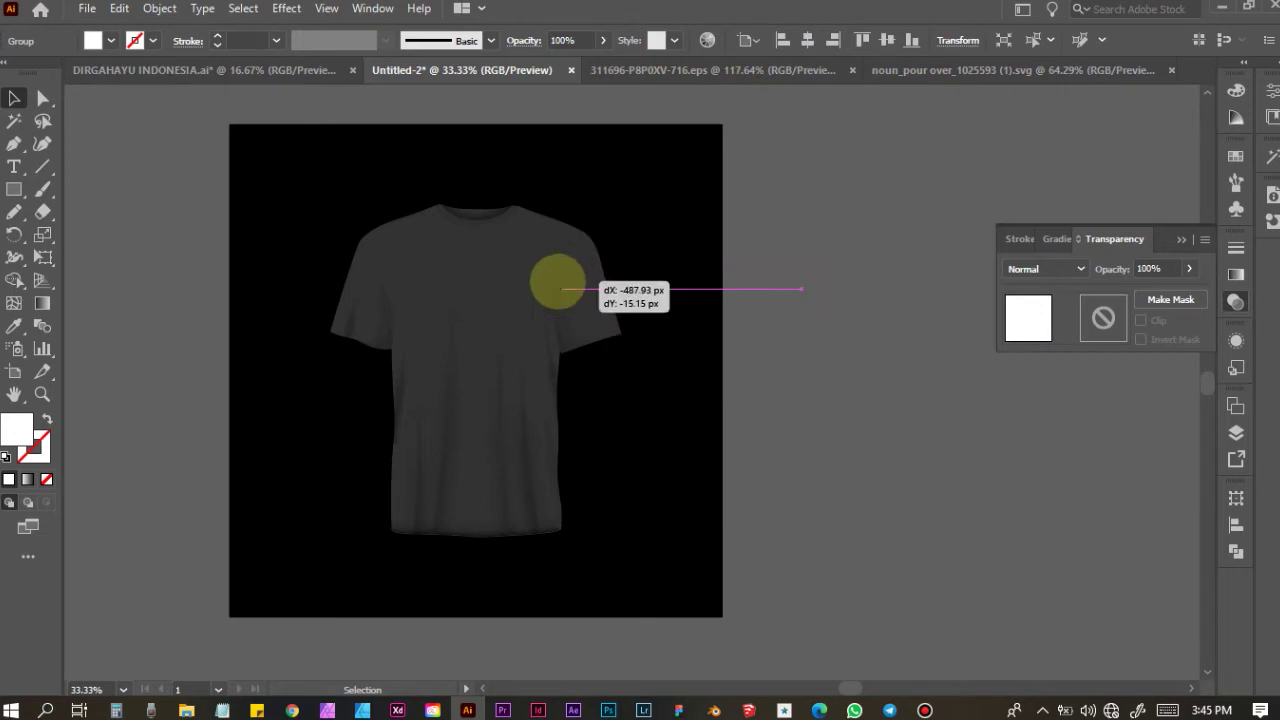
{"action": "right_click", "coordinate": [858, 266]}
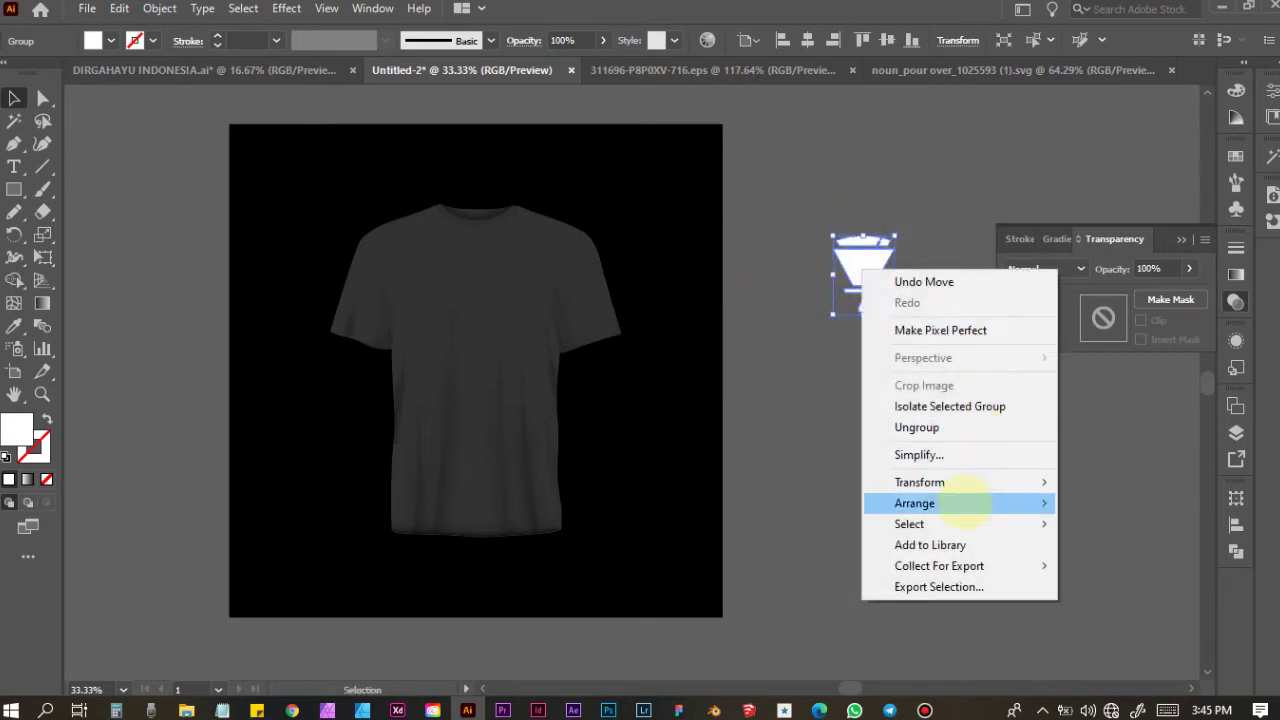
{"action": "mouse_move", "coordinate": [915, 503]}
{"action": "left_click", "coordinate": [812, 503]}
{"action": "left_click_drag", "start_coordinate": [865, 268], "coordinate": [540, 292]}
Shrink the funnel logo to chest size and position it on the upper right chest
{"action": "left_click", "coordinate": [823, 326]}
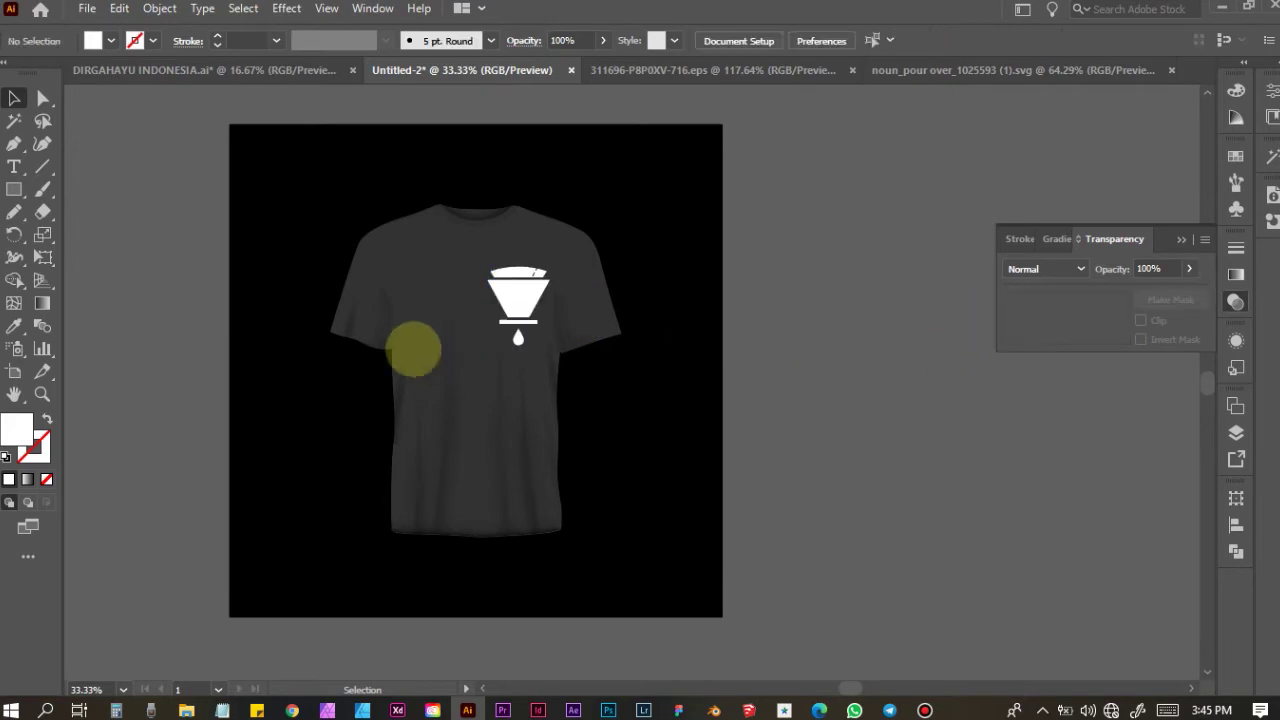
{"action": "left_click", "coordinate": [516, 290]}
{"action": "key", "text": "ctrl+plus"}
{"action": "key", "text": "ctrl+plus"}
{"action": "key", "text": "ctrl+plus"}
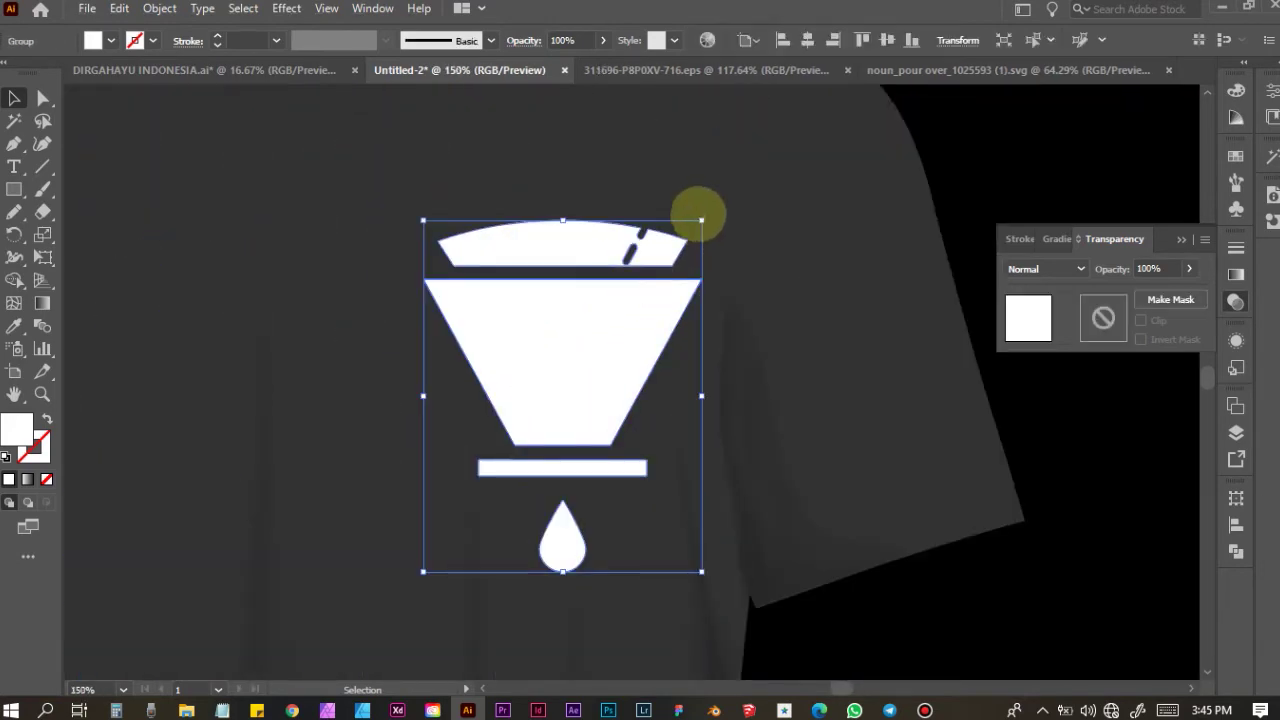
{"action": "left_click_drag", "start_coordinate": [703, 222], "coordinate": [648, 320]}
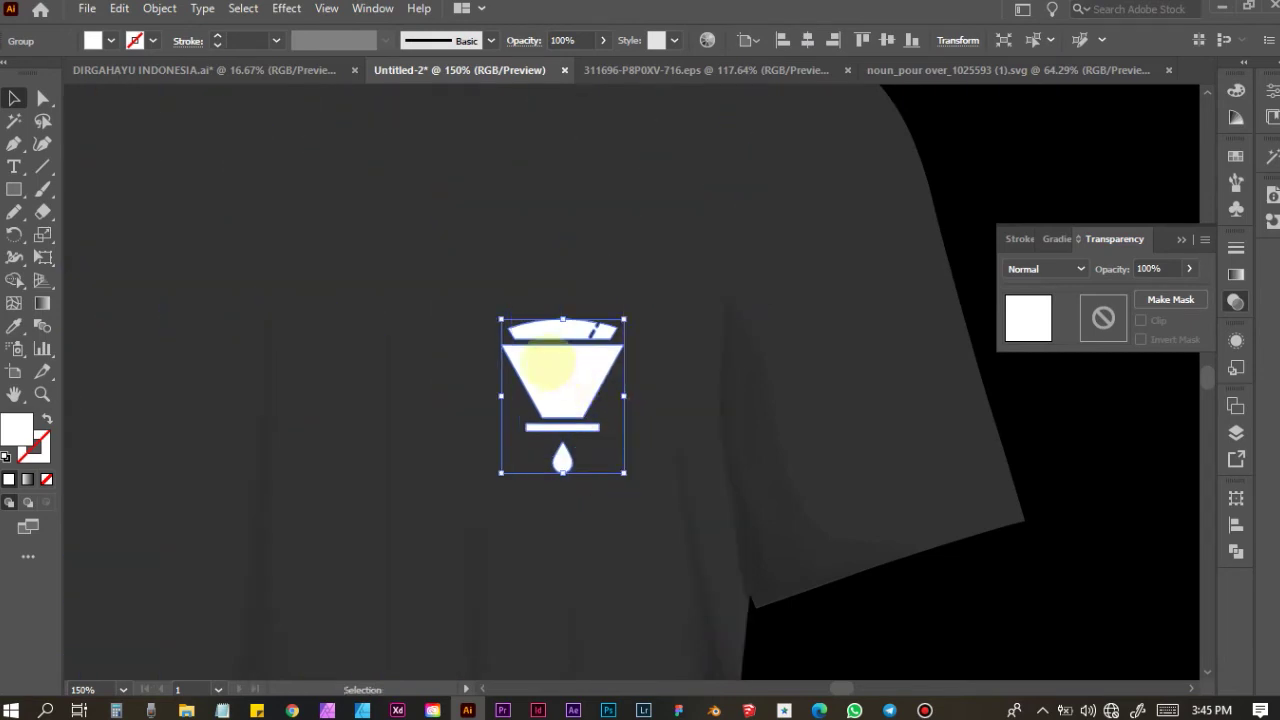
{"action": "left_click_drag", "start_coordinate": [568, 372], "coordinate": [486, 304]}
{"action": "left_click", "coordinate": [1111, 426]}
{"action": "scroll", "coordinate": [955, 445], "scroll_direction": "down", "scroll_amount": 4}
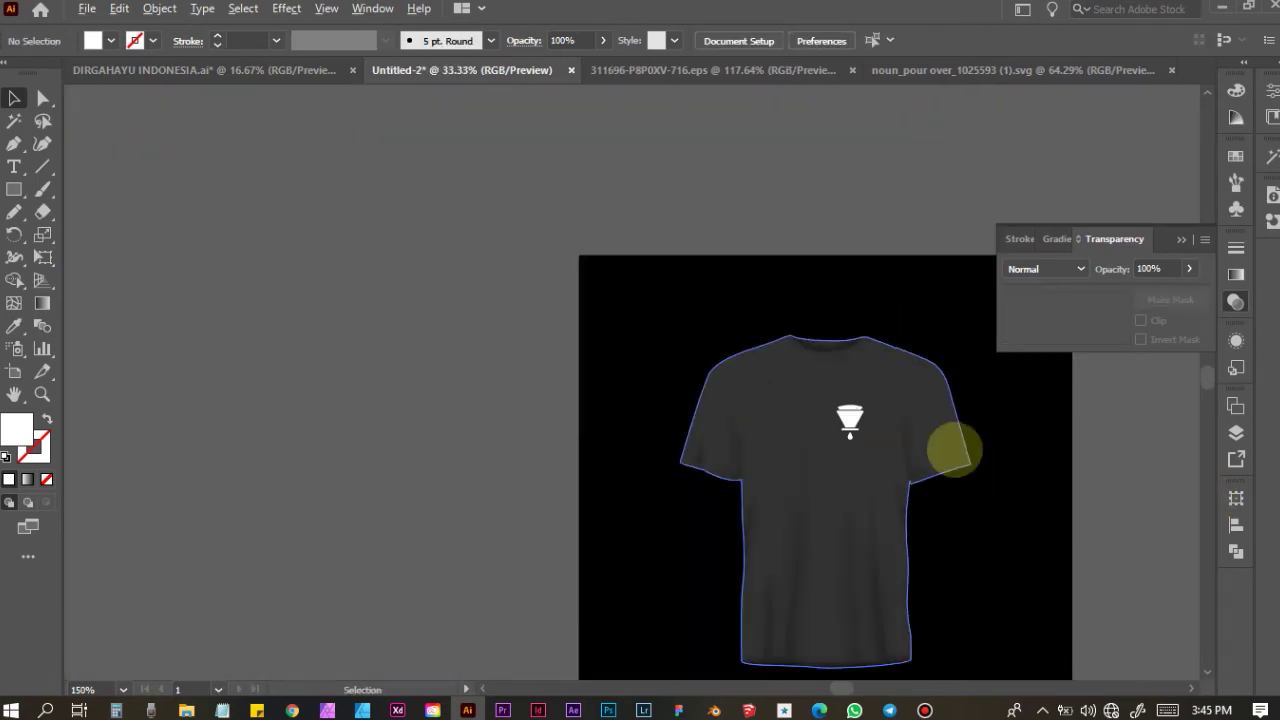
{"action": "scroll", "coordinate": [1000, 445], "scroll_direction": "right", "scroll_amount": 3}
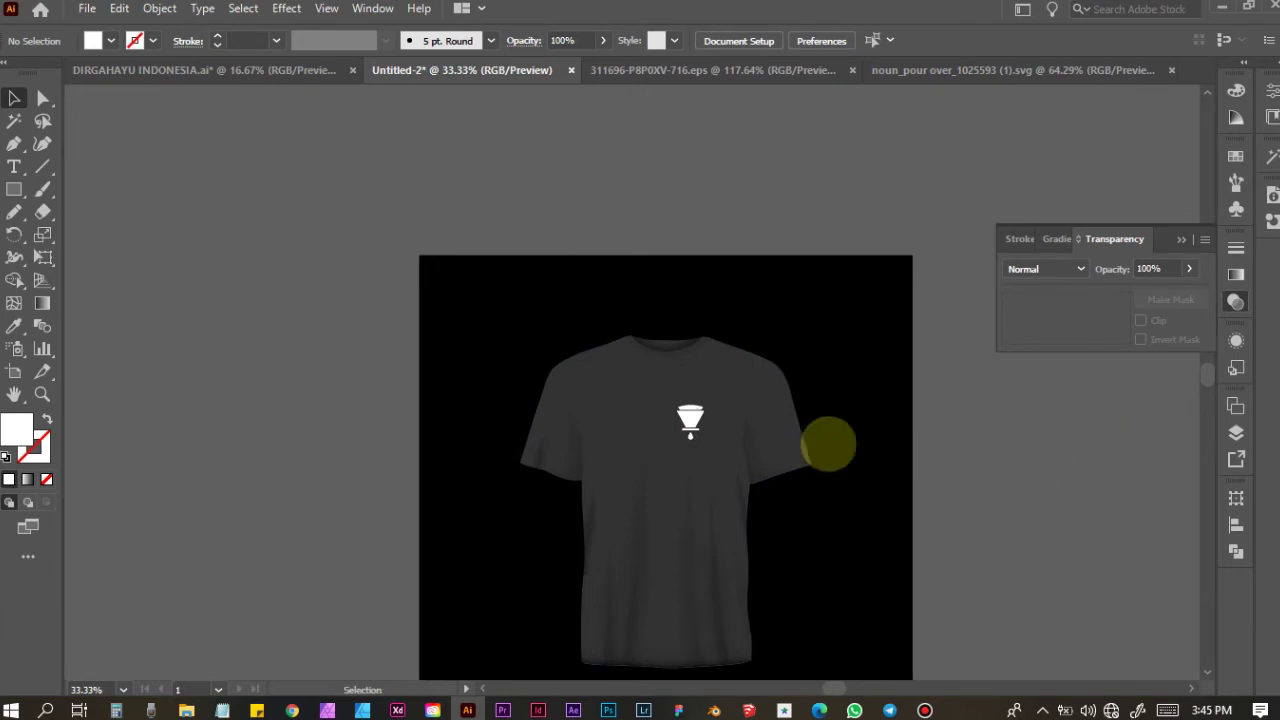
{"action": "scroll", "coordinate": [790, 420], "scroll_direction": "up", "scroll_amount": 2}
{"action": "scroll", "coordinate": [680, 420], "scroll_direction": "up", "scroll_amount": 1}
{"action": "left_click_drag", "start_coordinate": [563, 477], "coordinate": [600, 488]}
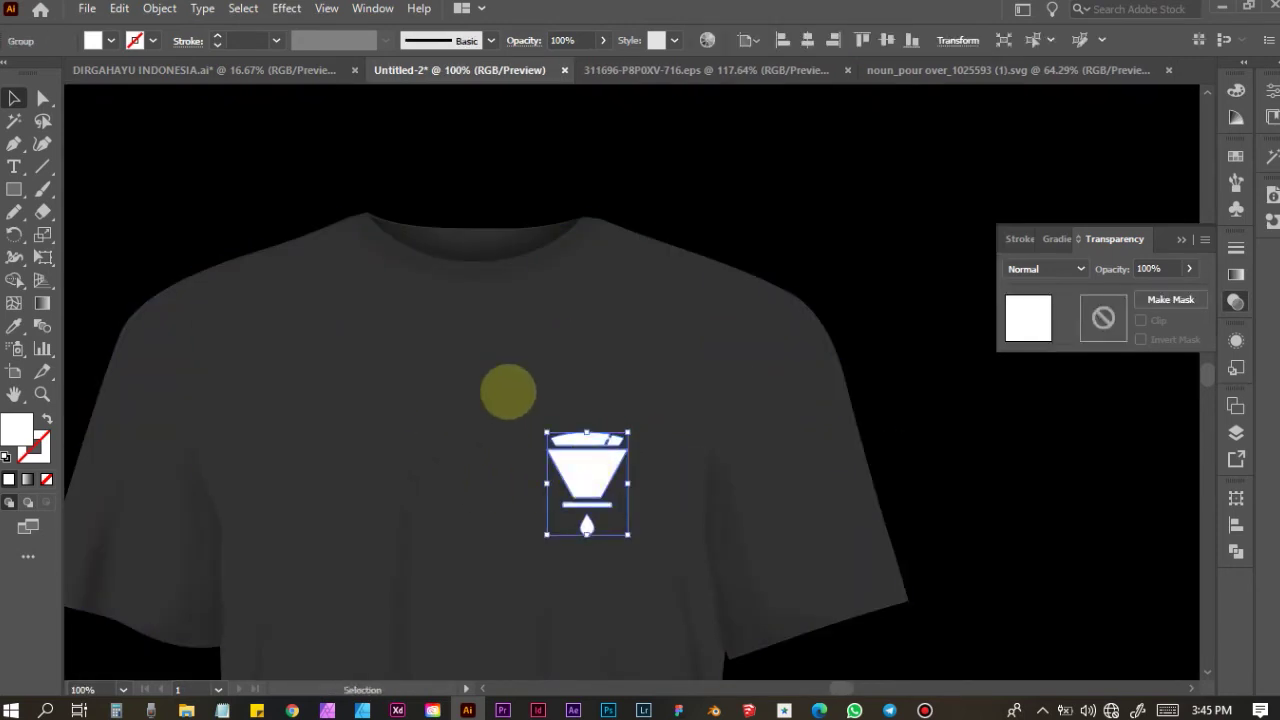
Nudge the funnel logo slightly right into its final spot on the upper chest
{"action": "scroll", "coordinate": [843, 429], "scroll_direction": "down", "scroll_amount": 3}
{"action": "left_click", "coordinate": [1037, 443]}
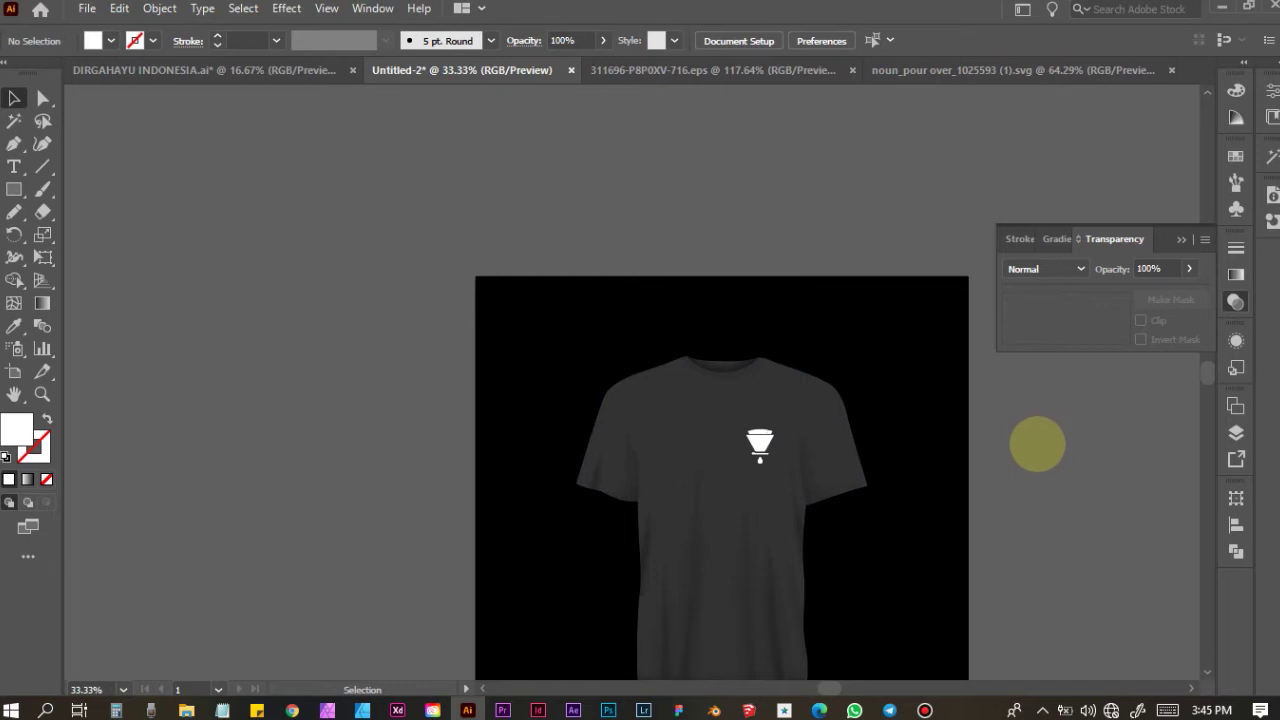
{"action": "scroll", "coordinate": [700, 451], "scroll_direction": "up", "scroll_amount": 1}
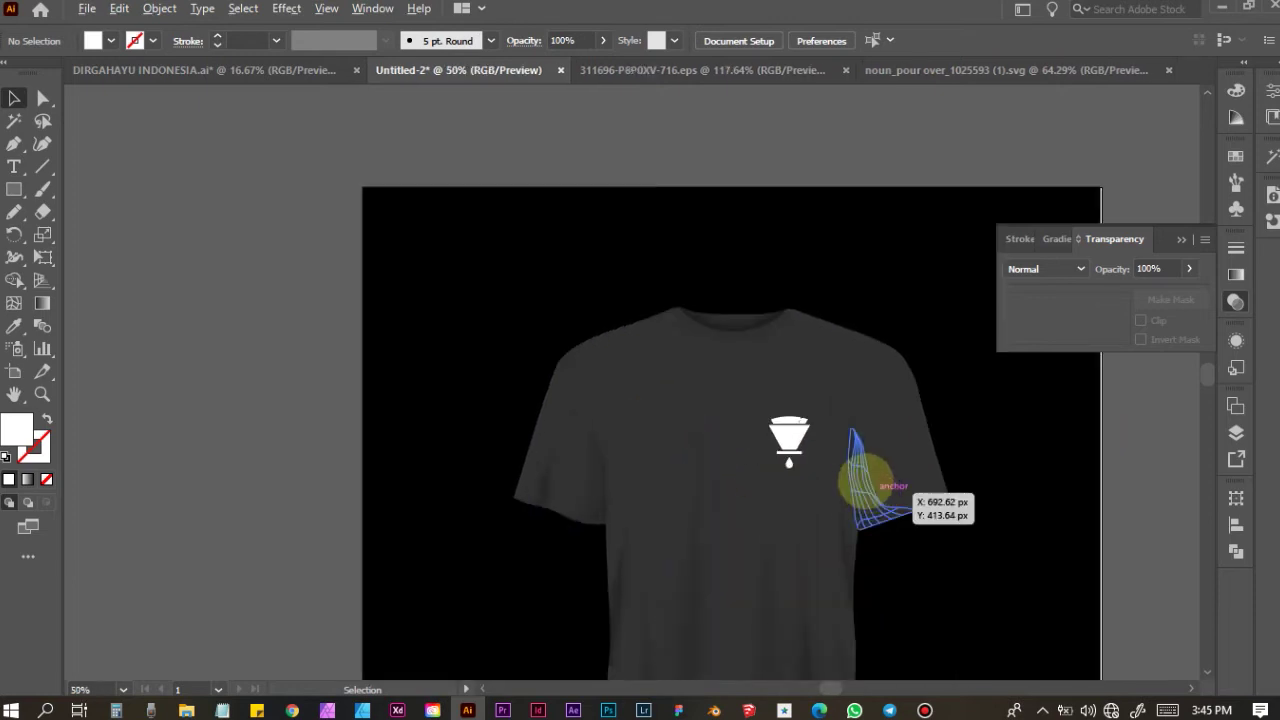
{"action": "scroll", "coordinate": [866, 483], "scroll_direction": "up", "scroll_amount": 3}
{"action": "left_click_drag", "start_coordinate": [730, 378], "coordinate": [756, 381]}
{"action": "left_click", "coordinate": [150, 320]}
{"action": "scroll", "coordinate": [738, 345], "scroll_direction": "down", "scroll_amount": 2}
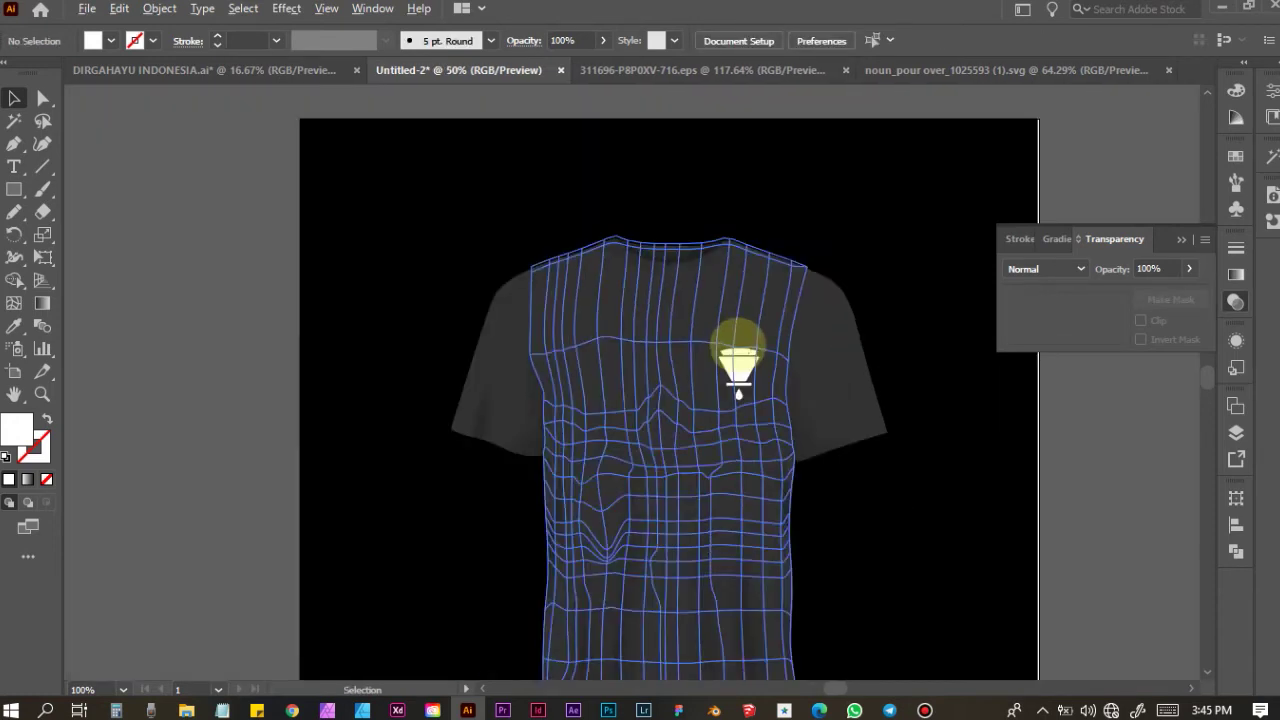
{"action": "left_click", "coordinate": [14, 167]}
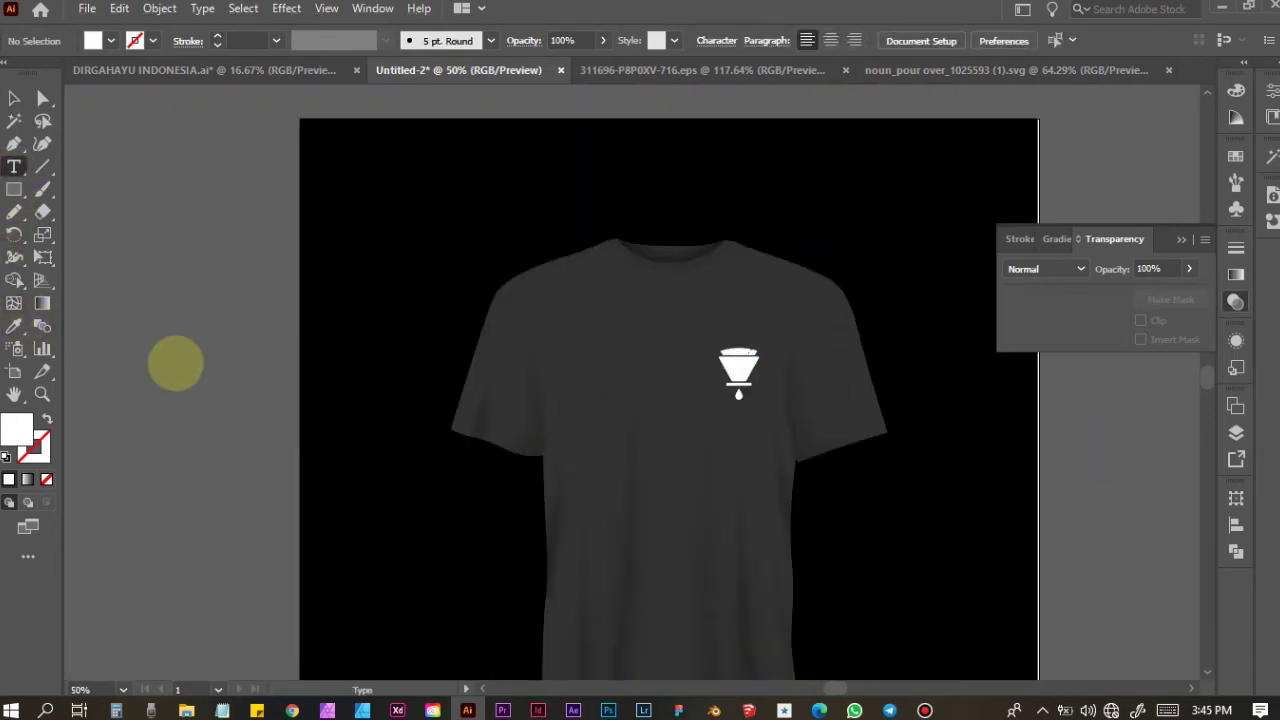
Type 'pemuja Manual' left of the shirt, apply 57 Futura, then delete the garbled result
{"action": "left_click", "coordinate": [186, 407]}
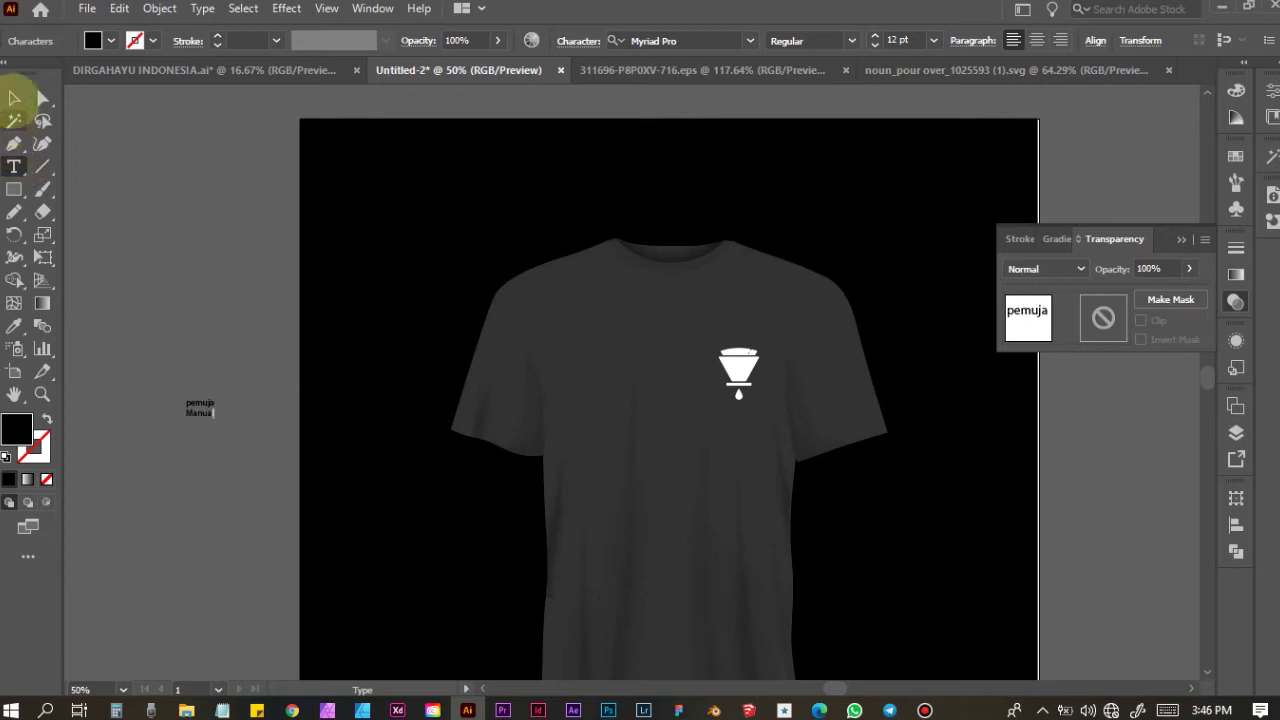
{"action": "left_click", "coordinate": [14, 97]}
{"action": "left_click_drag", "start_coordinate": [216, 418], "coordinate": [351, 510]}
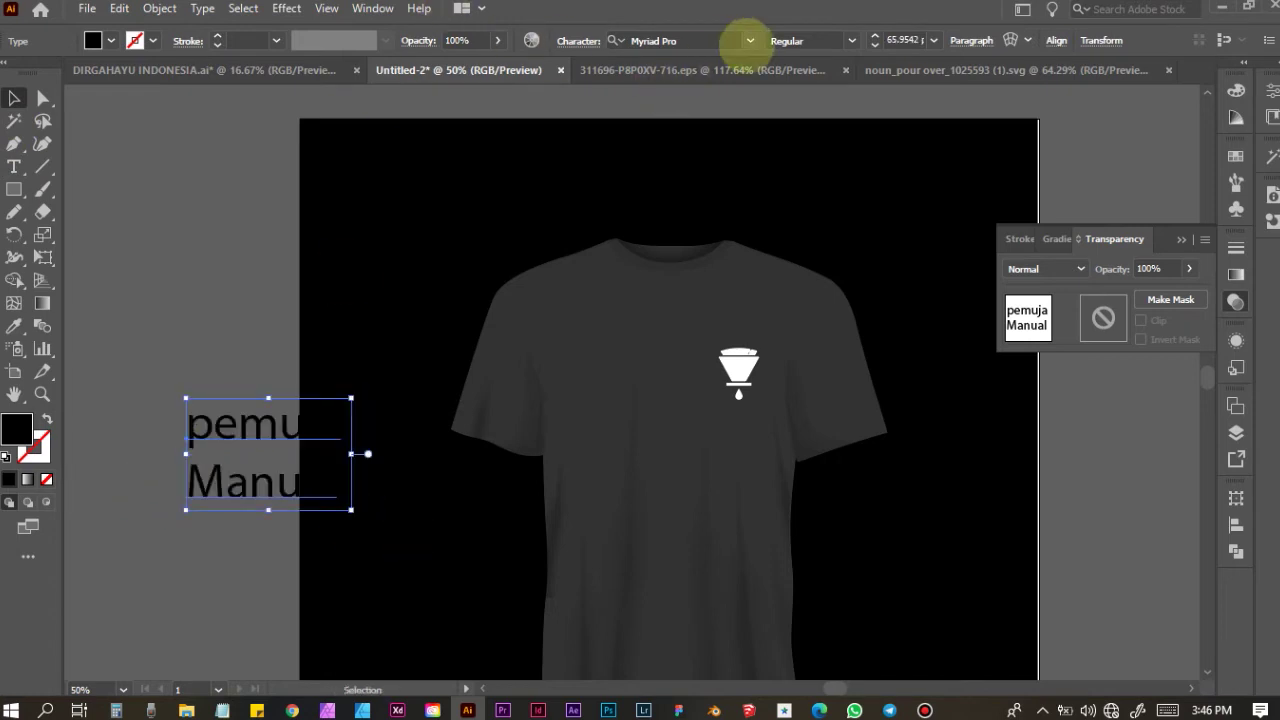
{"action": "left_click", "coordinate": [749, 40]}
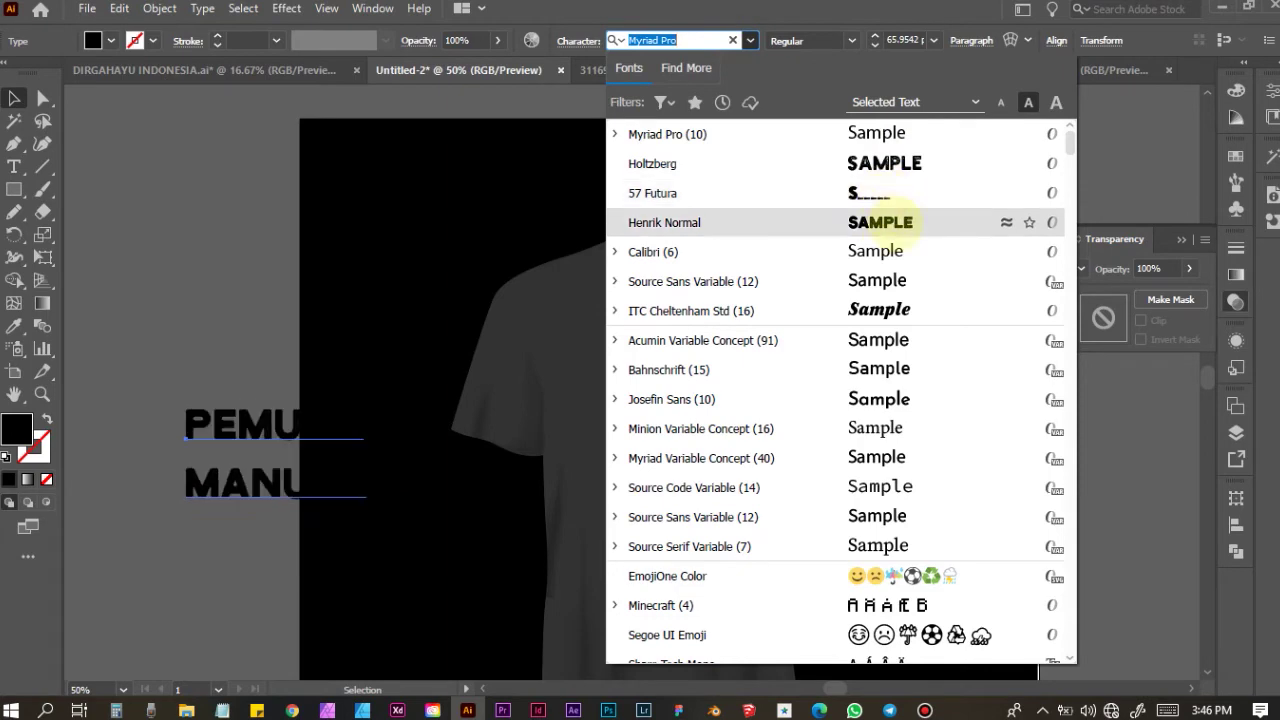
{"action": "scroll", "coordinate": [877, 375], "scroll_direction": "down", "scroll_amount": 4}
{"action": "scroll", "coordinate": [877, 345], "scroll_direction": "down", "scroll_amount": 3}
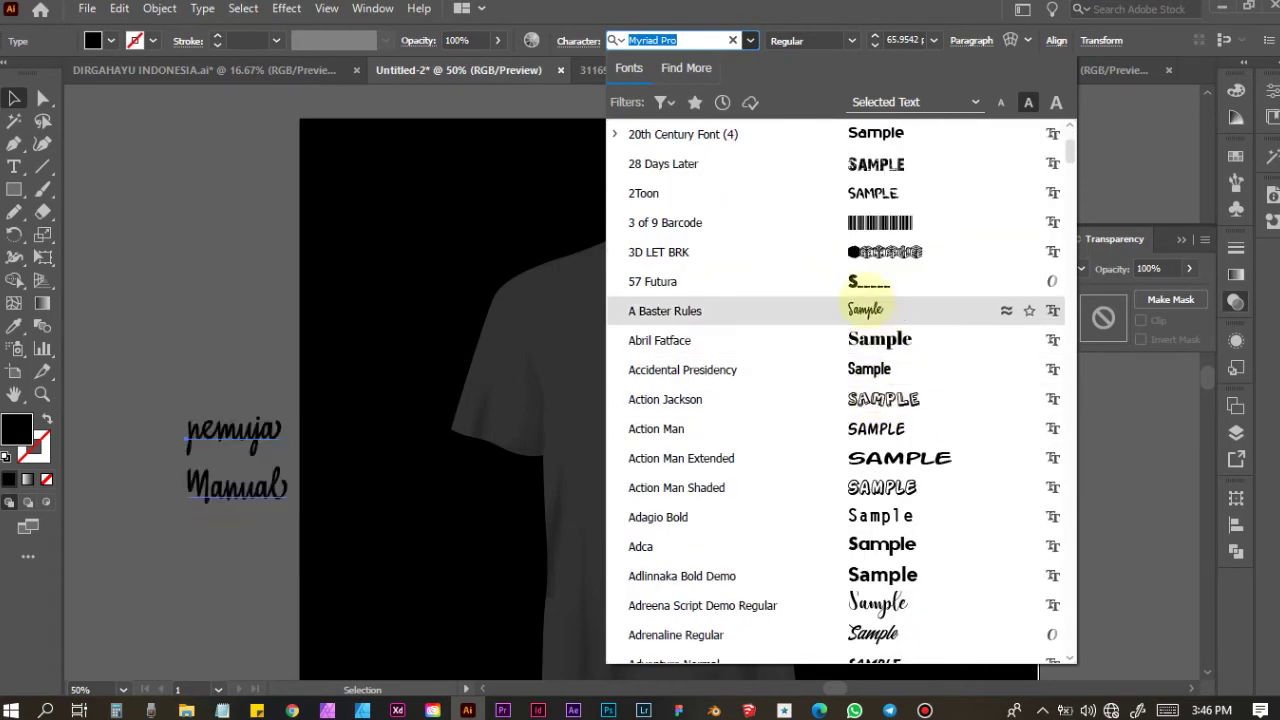
{"action": "left_click", "coordinate": [868, 281]}
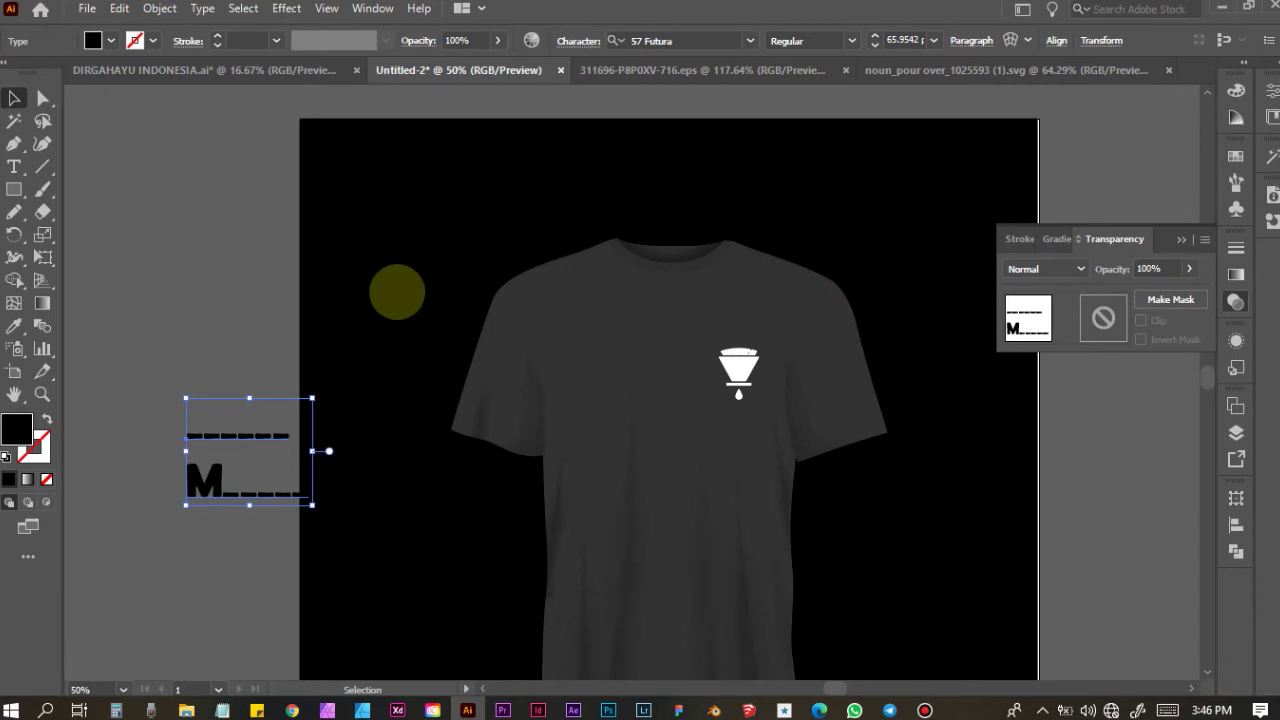
{"action": "key", "text": "Delete"}
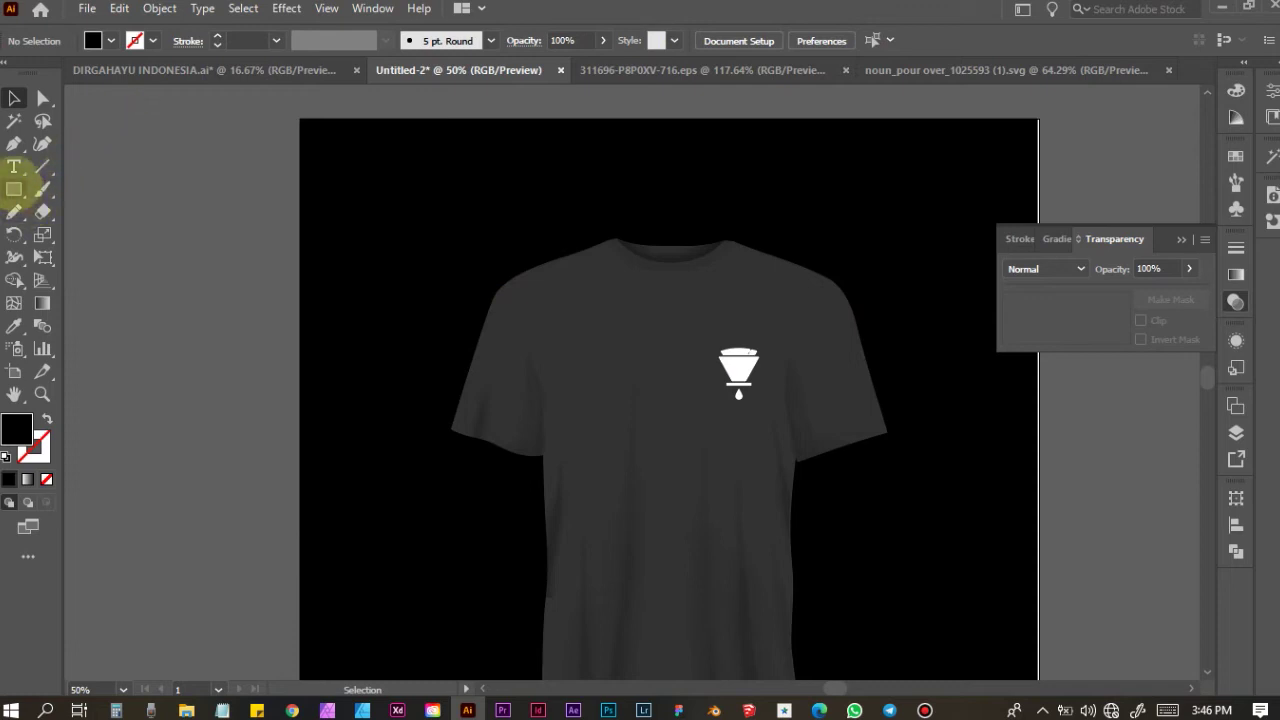
Retype the text as two-line capital 'PEMUJA MANUAL' beside the shirt and enlarge it
{"action": "left_click", "coordinate": [14, 167]}
{"action": "left_click", "coordinate": [179, 294]}
{"action": "type", "text": "PEMUJA MANUAL"}
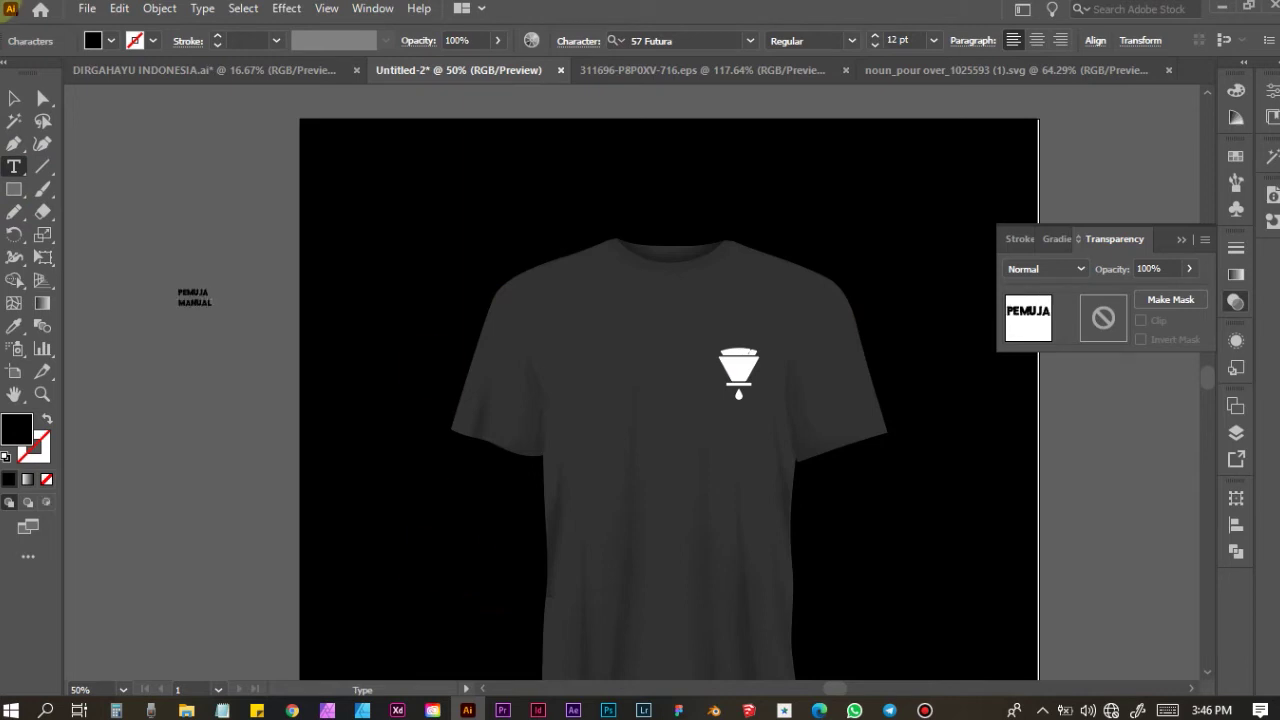
{"action": "left_click", "coordinate": [14, 97]}
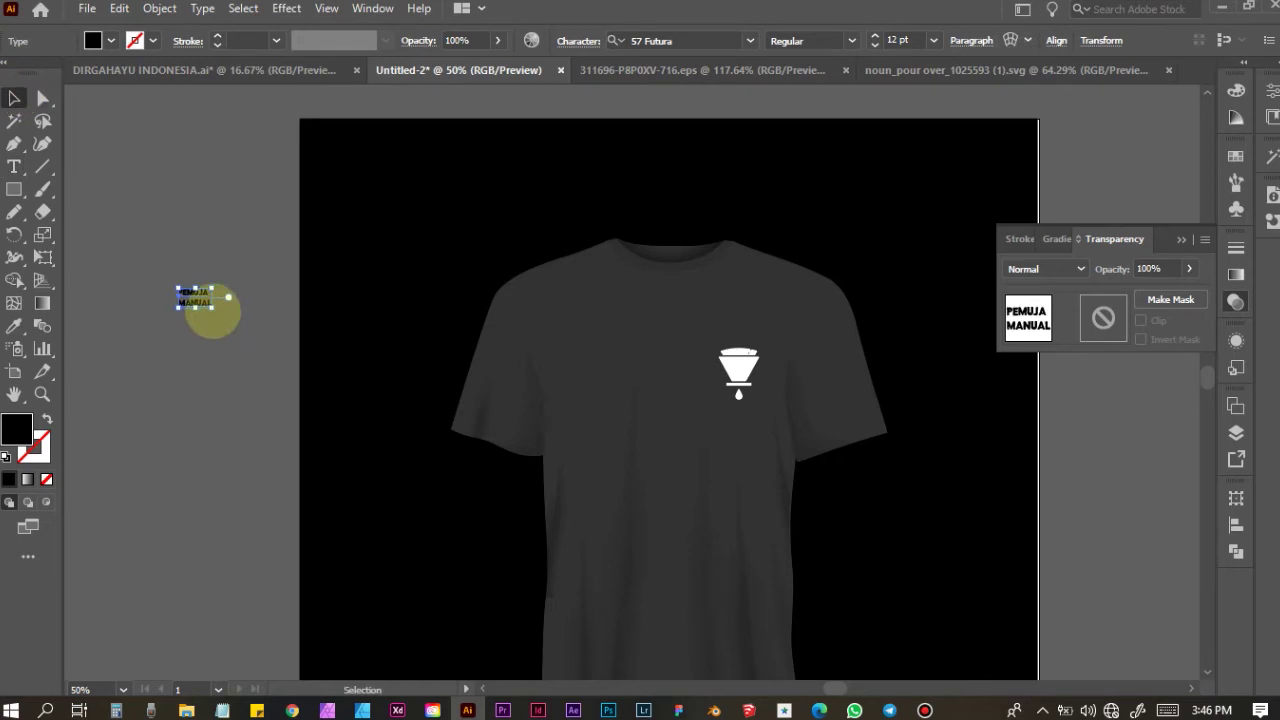
{"action": "left_click_drag", "start_coordinate": [310, 390], "coordinate": [349, 429]}
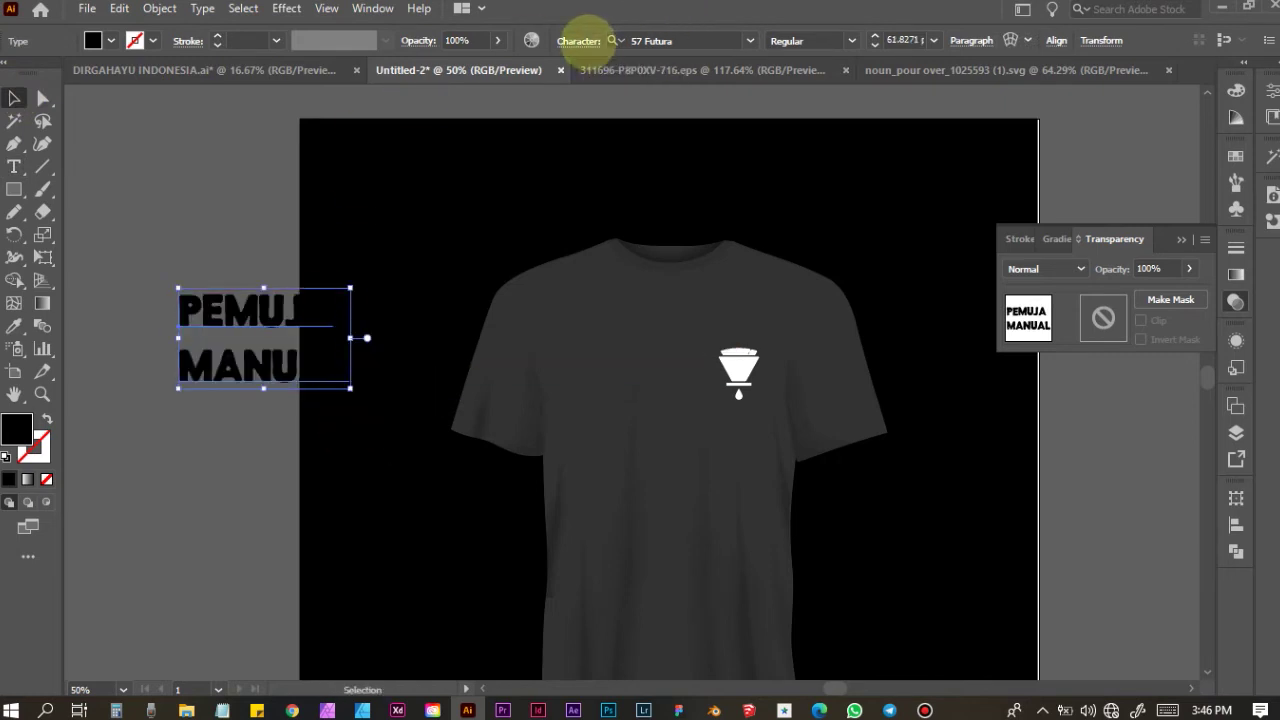
Set the PEMUJA MANUAL text tracking to 200
{"action": "left_click", "coordinate": [579, 41]}
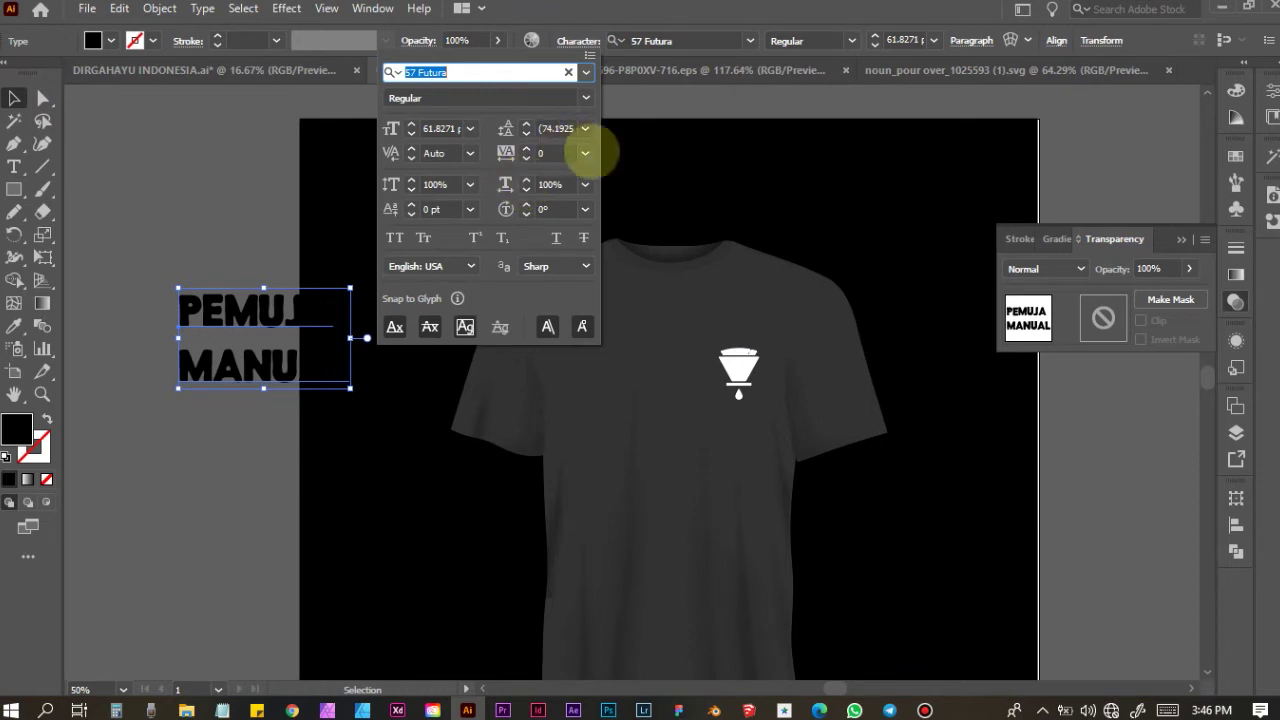
{"action": "left_click", "coordinate": [585, 152]}
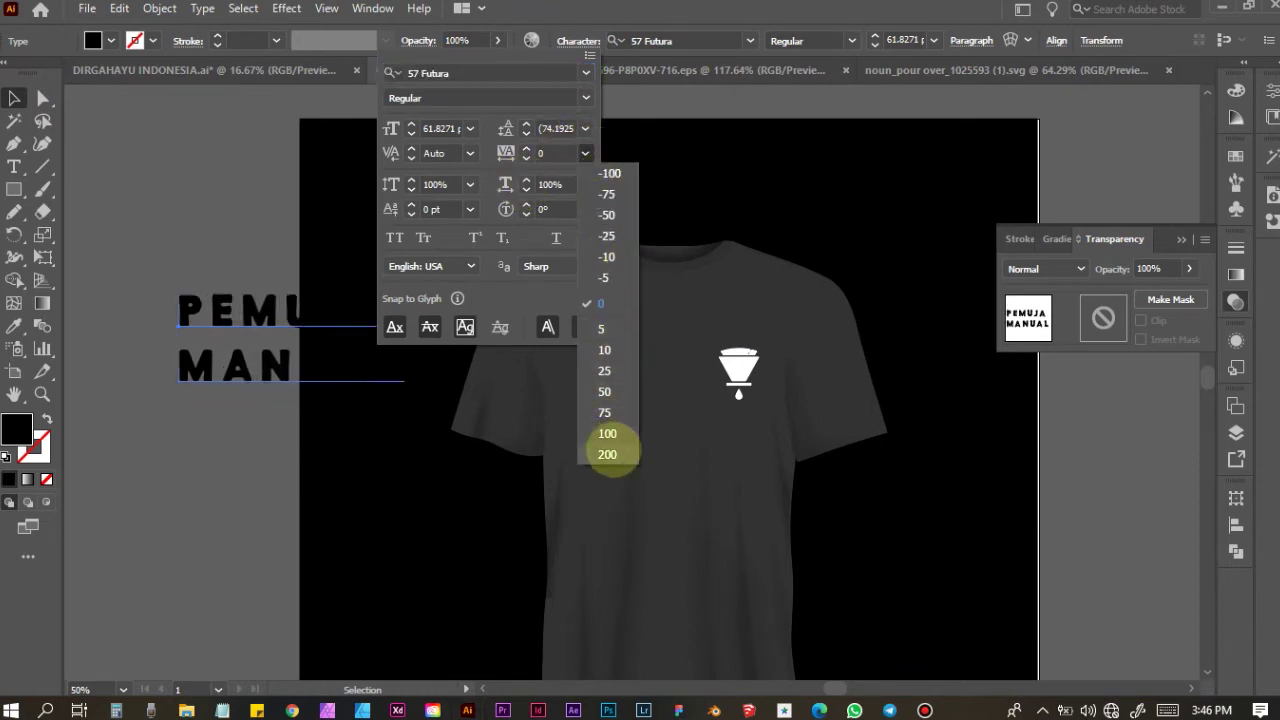
{"action": "left_click", "coordinate": [607, 454]}
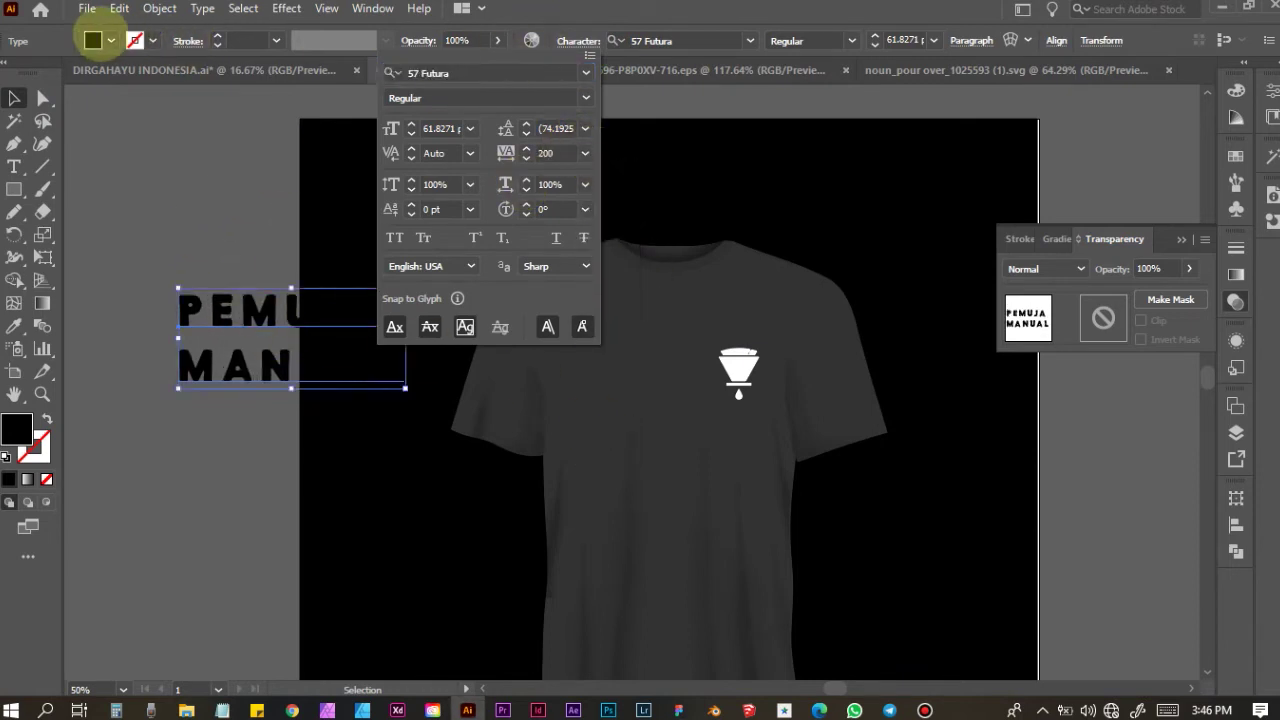
Fill the text pale cream F9EBA7 and move it onto the shirt below the logo
{"action": "left_click", "coordinate": [100, 38]}
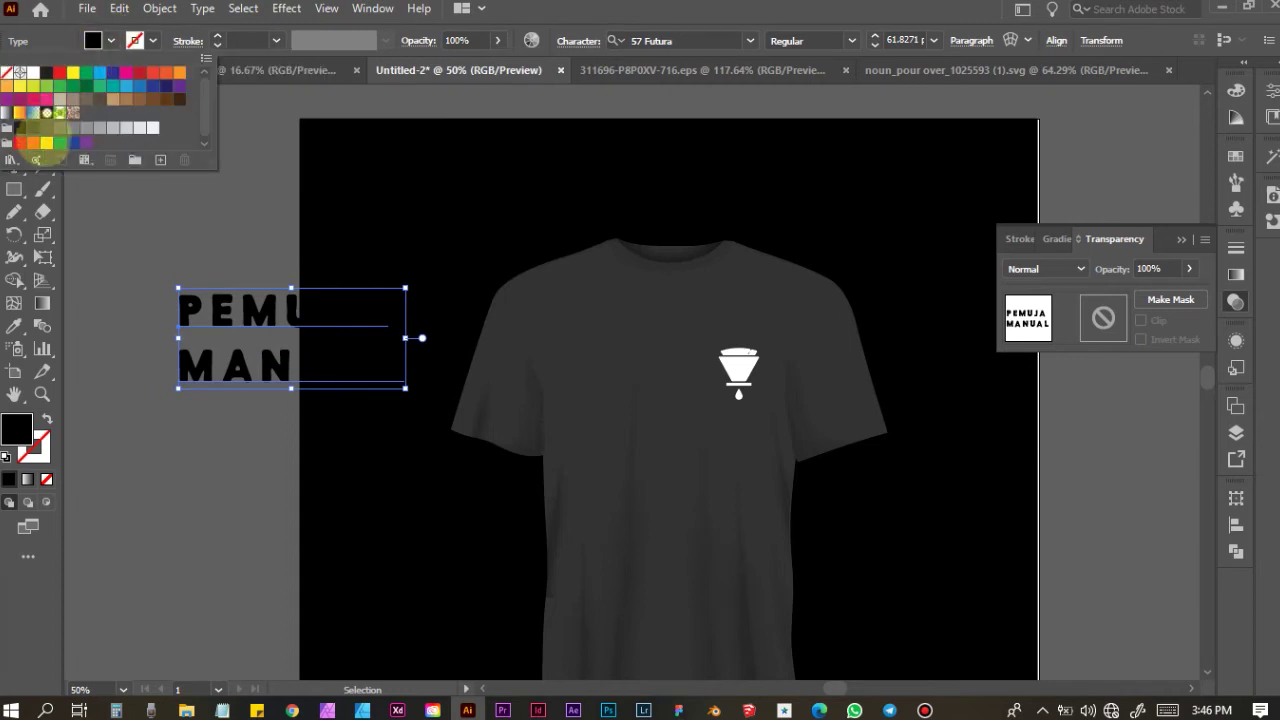
{"action": "left_click", "coordinate": [46, 143]}
{"action": "left_click", "coordinate": [42, 488]}
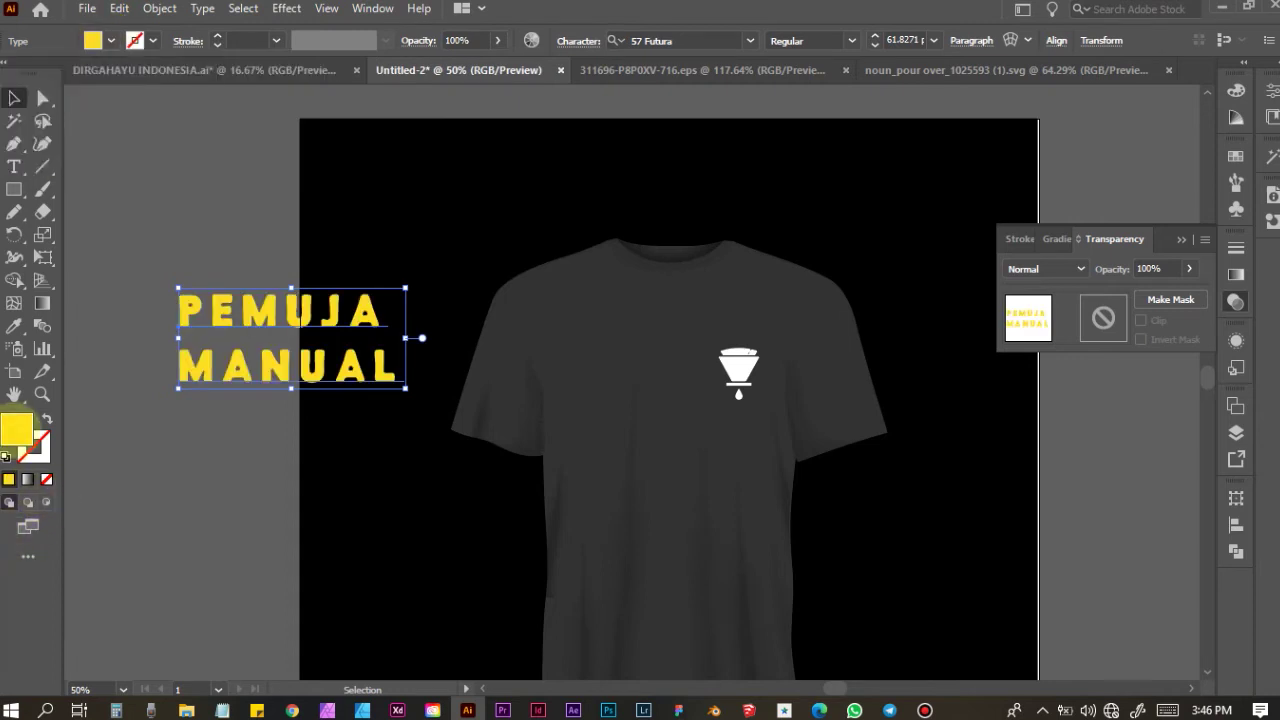
{"action": "double_click", "coordinate": [17, 427]}
{"action": "left_click", "coordinate": [473, 232]}
{"action": "left_click", "coordinate": [843, 234]}
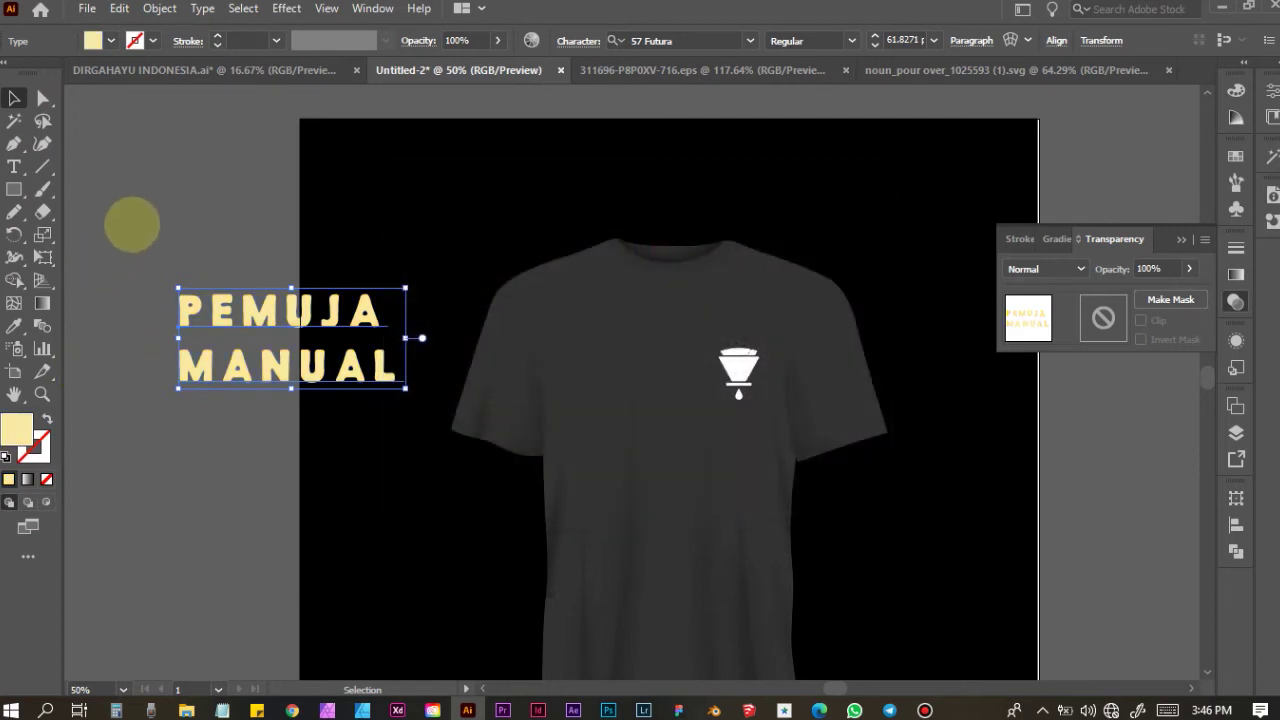
{"action": "left_click", "coordinate": [372, 390]}
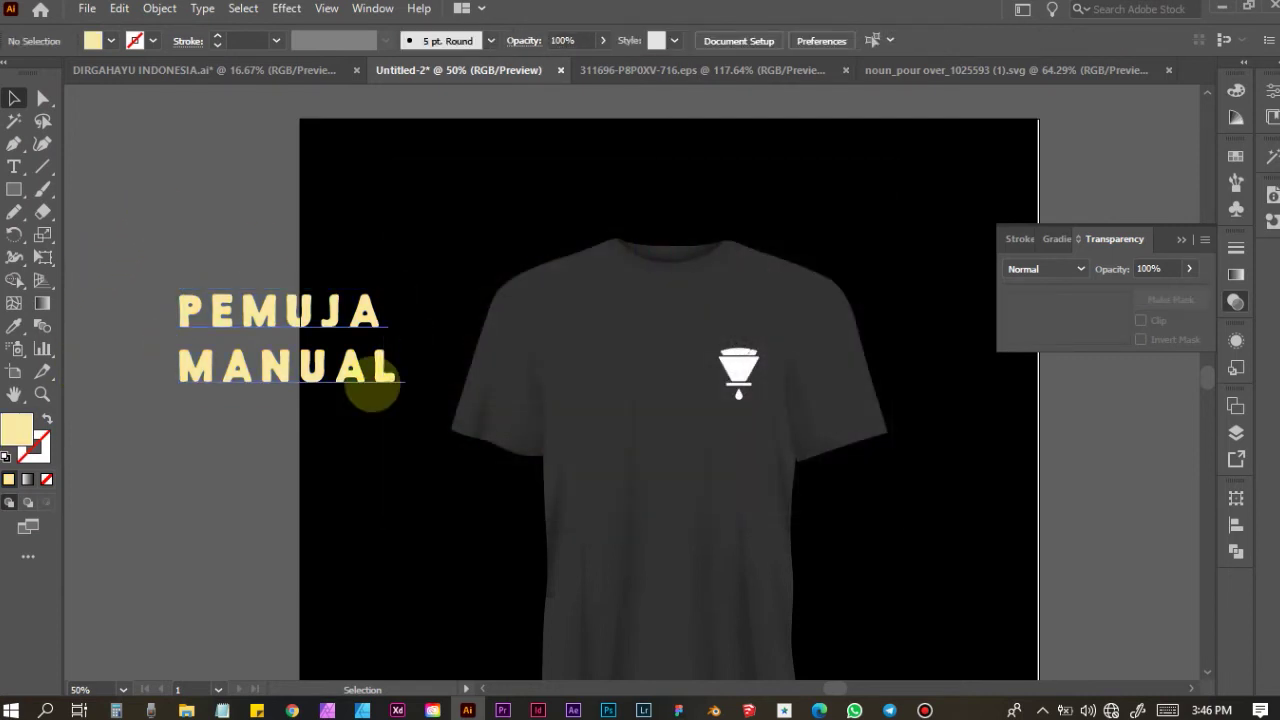
{"action": "left_click_drag", "start_coordinate": [372, 390], "coordinate": [937, 530]}
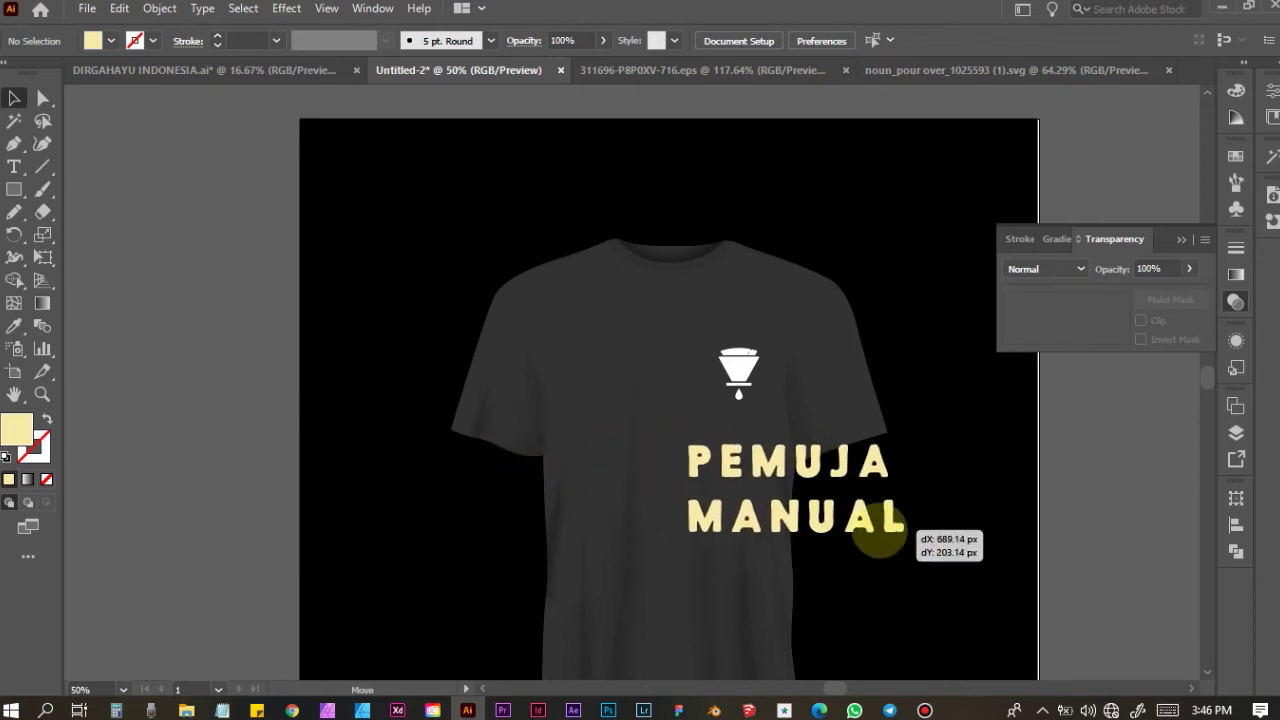
Shrink the PEMUJA MANUAL text, centre it under the logo, and shrink the cup icon
{"action": "scroll", "coordinate": [937, 530], "scroll_direction": "up", "scroll_amount": 1}
{"action": "scroll", "coordinate": [930, 525], "scroll_direction": "up", "scroll_amount": 1}
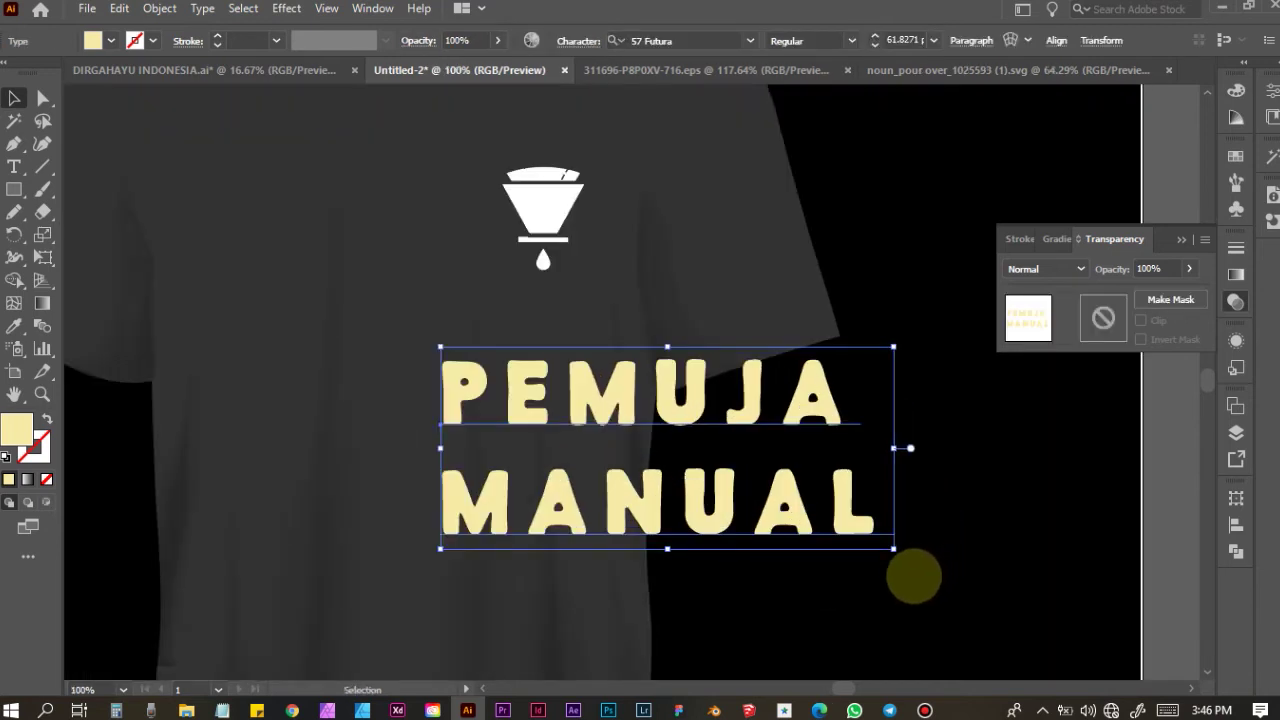
{"action": "left_click_drag", "start_coordinate": [893, 548], "coordinate": [799, 496]}
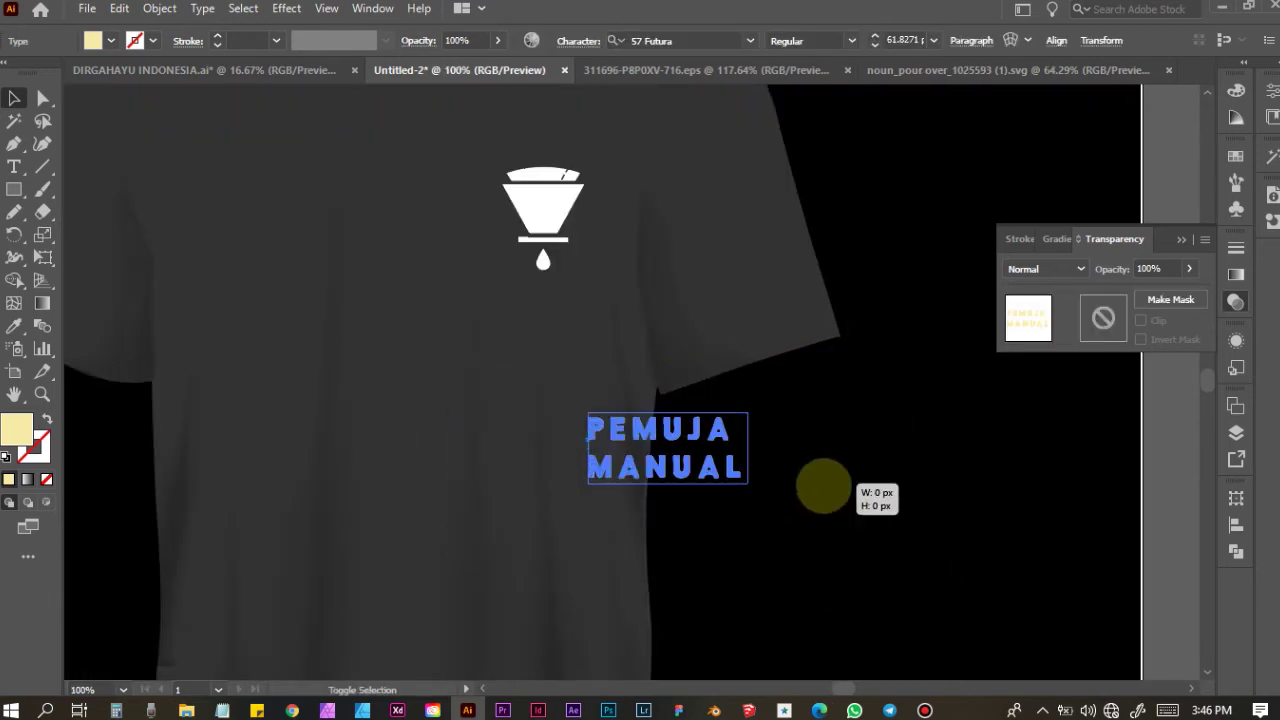
{"action": "left_click", "coordinate": [714, 491]}
{"action": "mouse_move", "coordinate": [667, 442]}
{"action": "left_mouse_down"}
{"action": "mouse_move", "coordinate": [585, 345]}
{"action": "mouse_move", "coordinate": [595, 354]}
{"action": "left_mouse_up"}
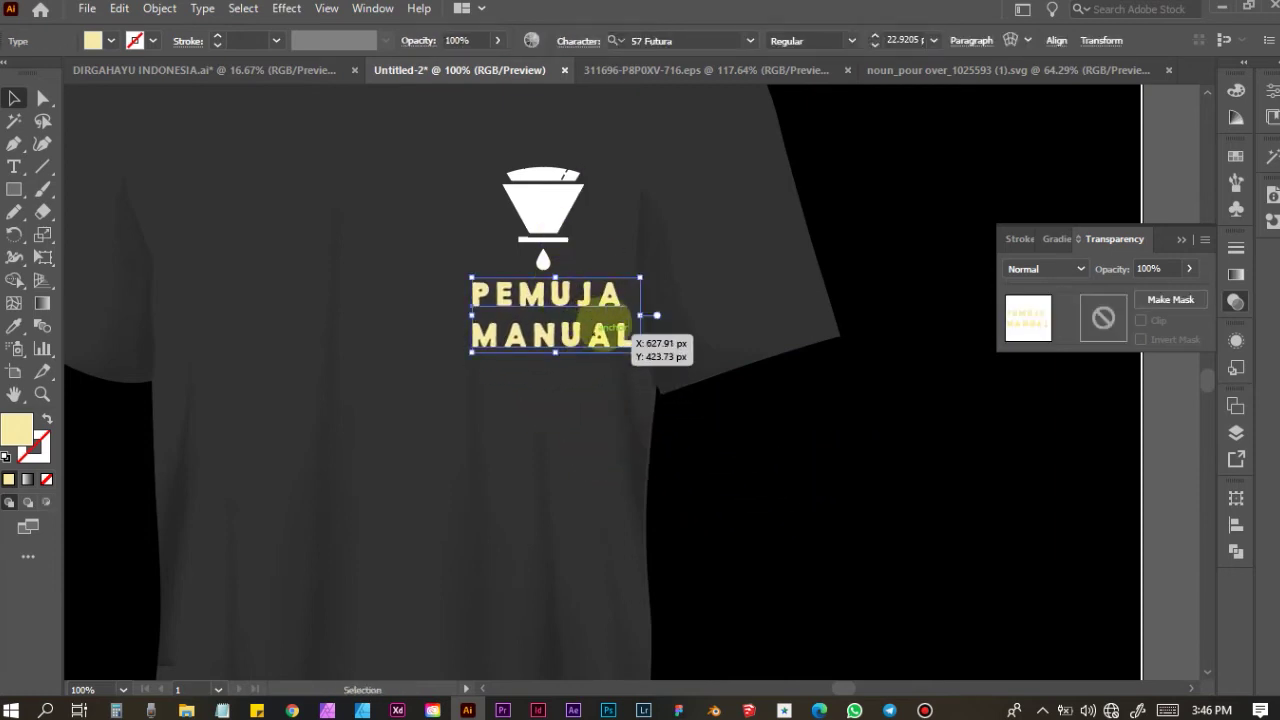
{"action": "scroll", "coordinate": [610, 330], "scroll_direction": "up", "scroll_amount": 3}
{"action": "left_click_drag", "start_coordinate": [553, 310], "coordinate": [553, 280]}
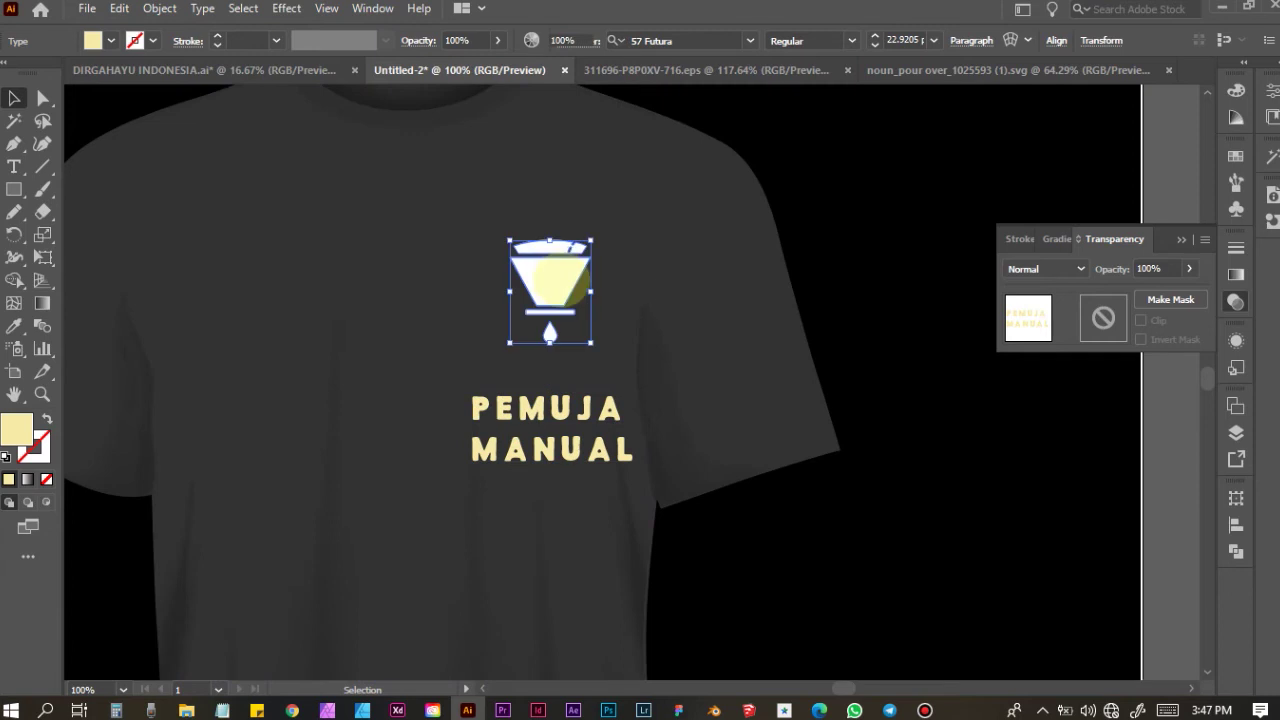
{"action": "scroll", "coordinate": [557, 278], "scroll_direction": "up", "scroll_amount": 2, "text": "alt"}
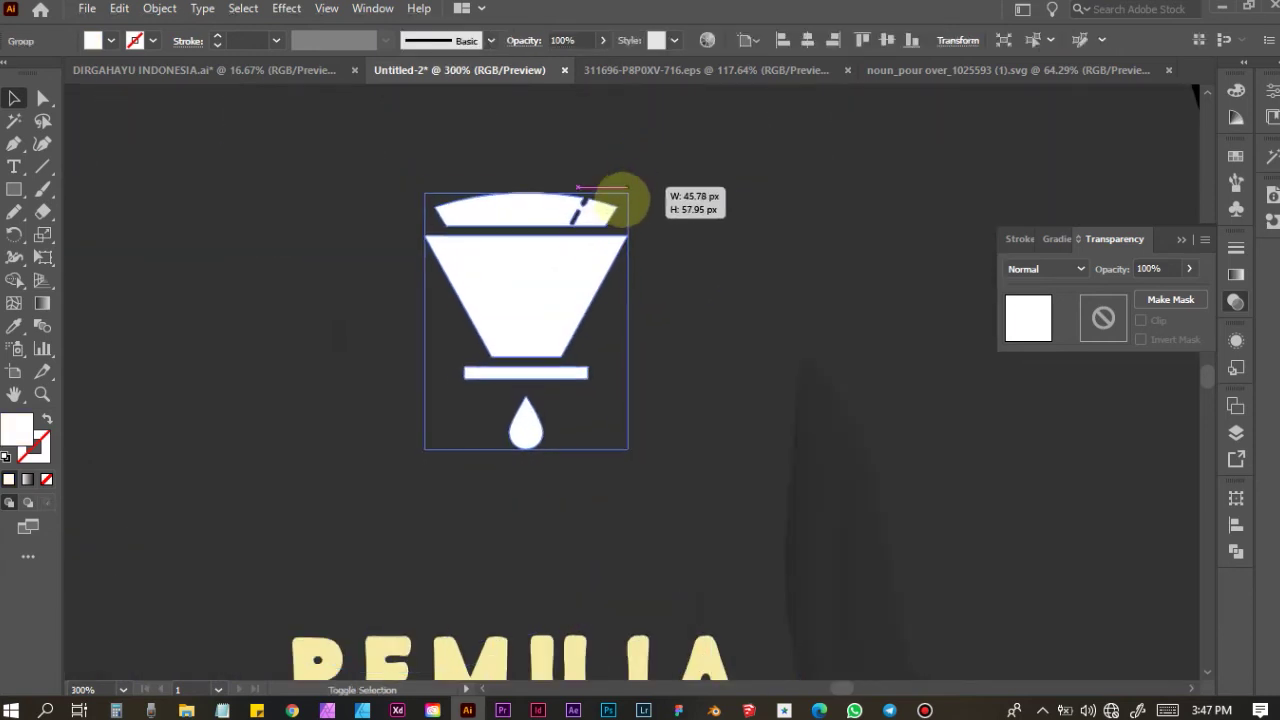
{"action": "left_click_drag", "start_coordinate": [645, 168], "coordinate": [598, 229]}
{"action": "scroll", "coordinate": [700, 414], "scroll_direction": "down", "scroll_amount": 2, "text": "alt"}
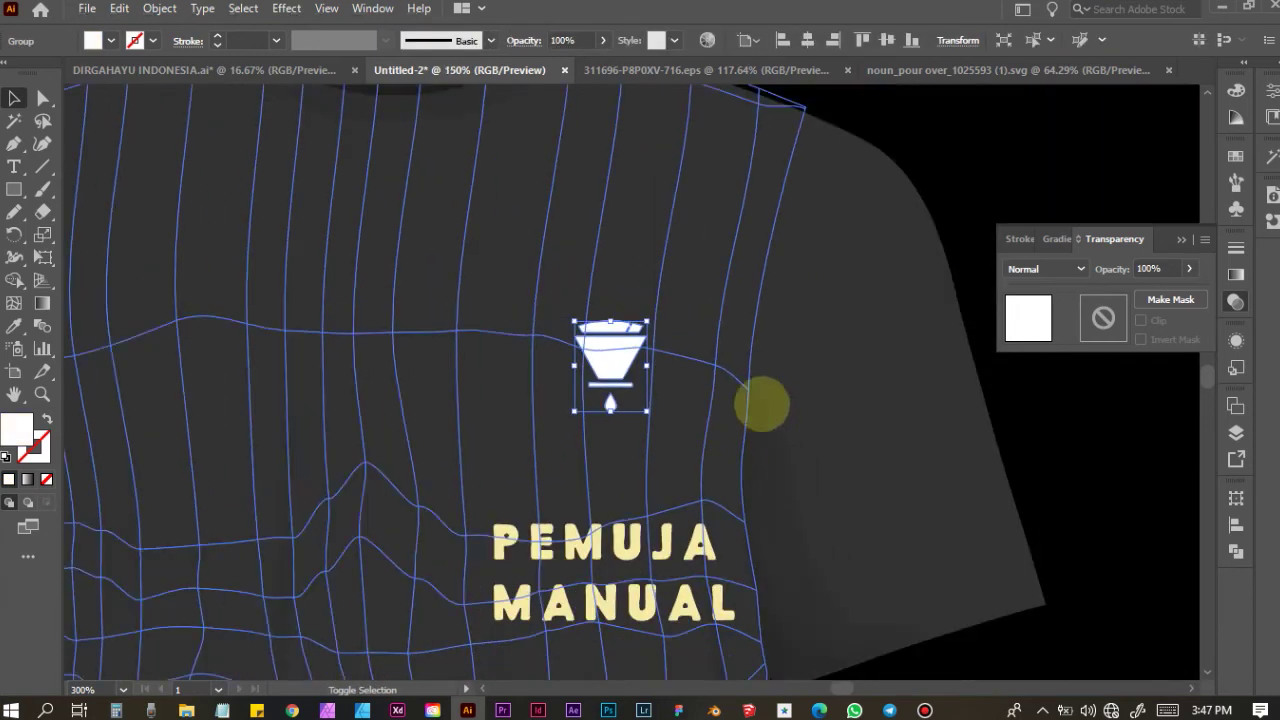
{"action": "left_click", "coordinate": [1053, 395]}
Move the text up toward the icon and nudge the cup icon left to centre it
{"action": "left_click_drag", "start_coordinate": [700, 540], "coordinate": [679, 450]}
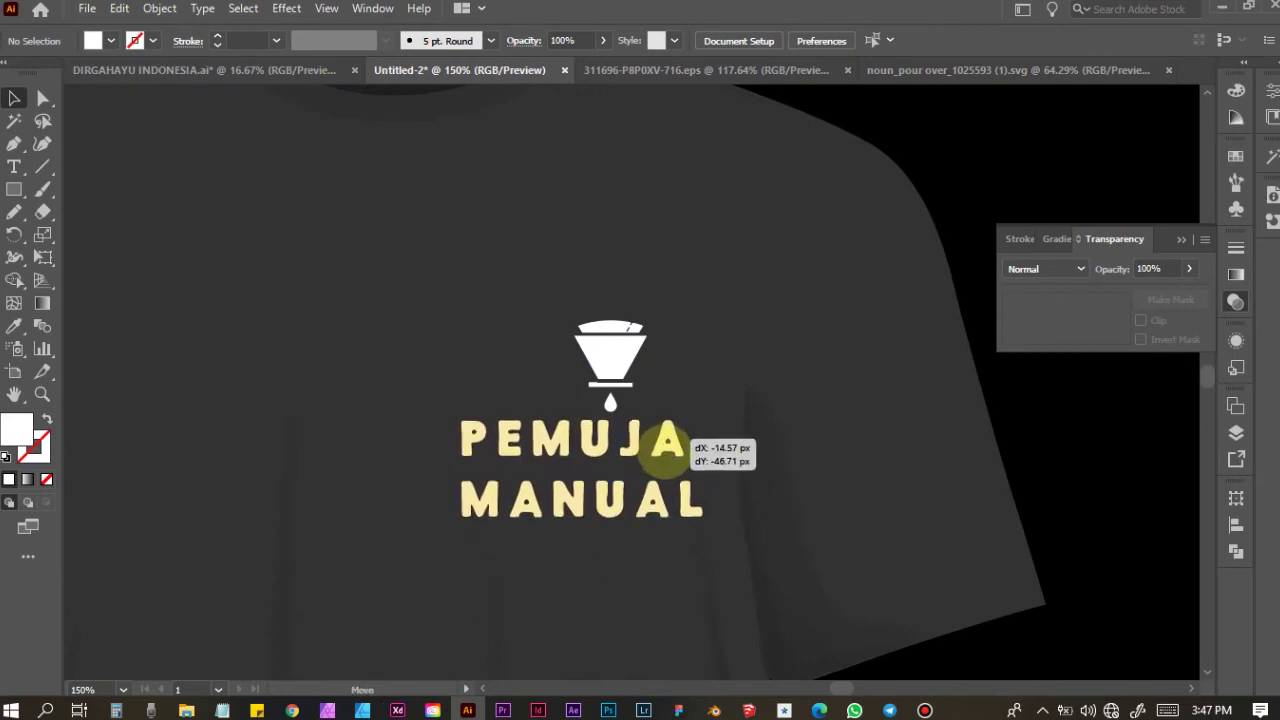
{"action": "left_click_drag", "start_coordinate": [594, 347], "coordinate": [576, 347]}
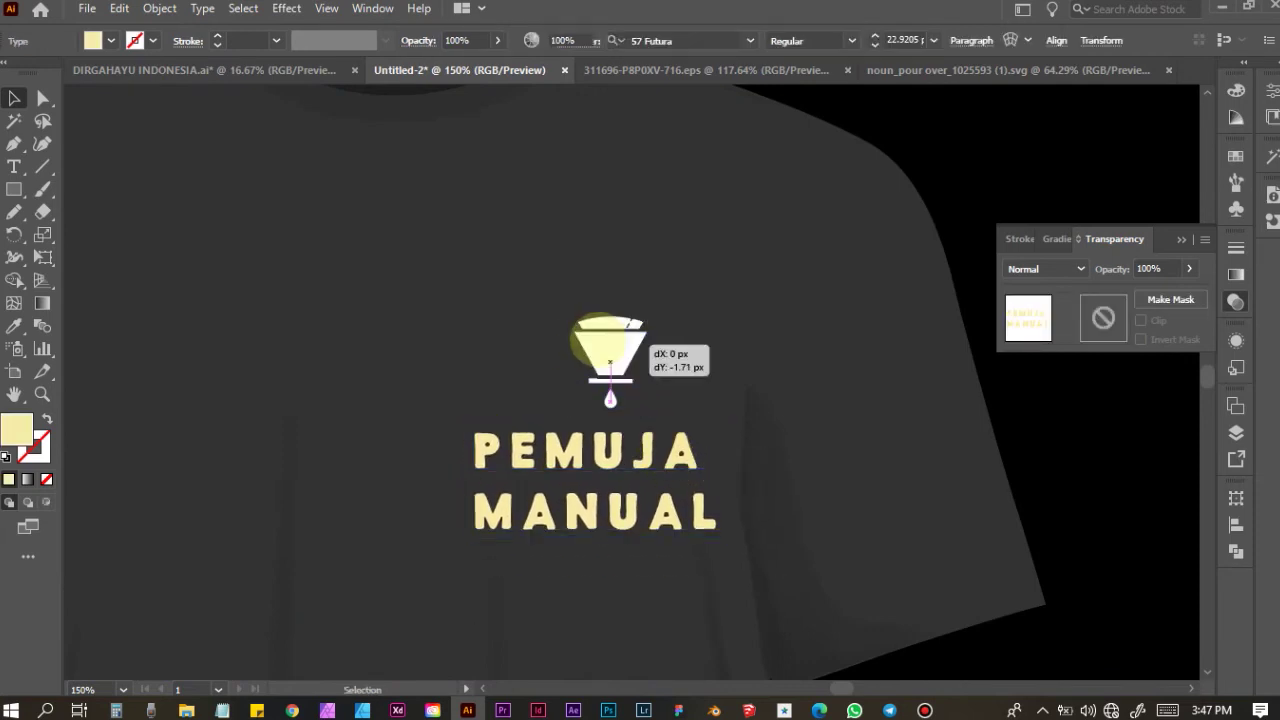
{"action": "scroll", "coordinate": [622, 470], "scroll_direction": "down", "scroll_amount": 2, "text": "alt"}
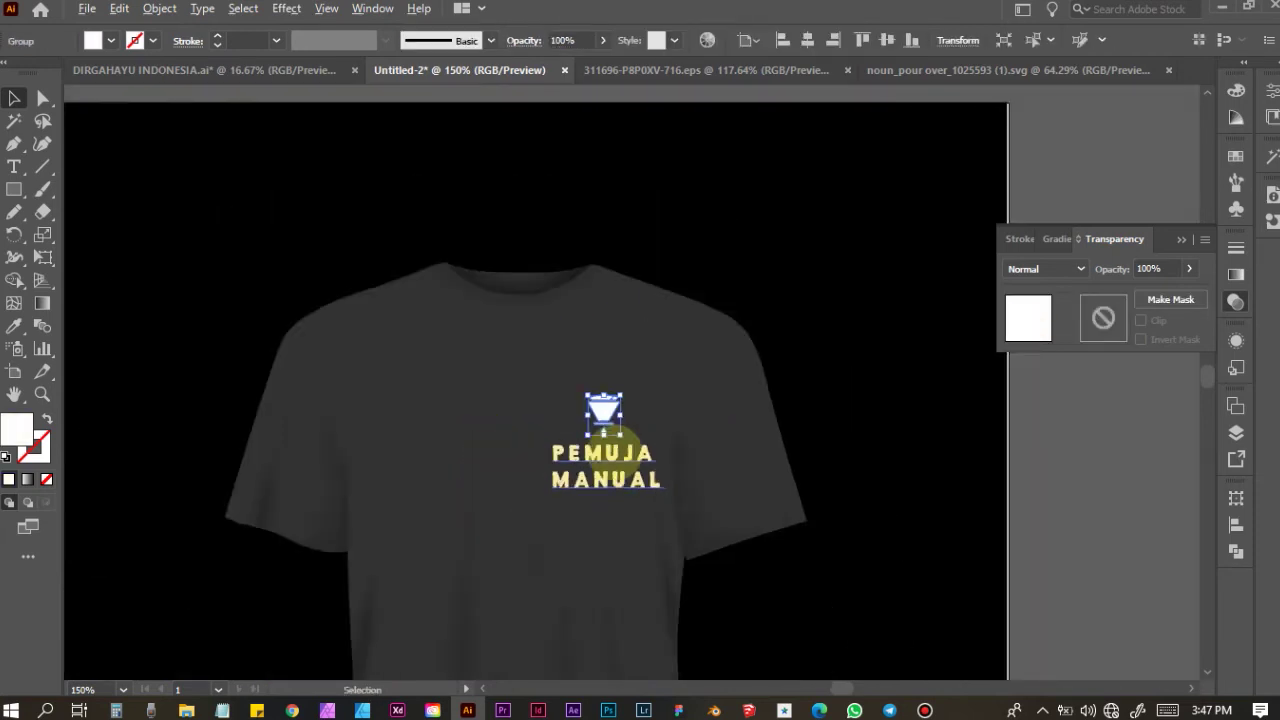
{"action": "scroll", "coordinate": [610, 470], "scroll_direction": "down", "scroll_amount": 1, "text": "alt"}
{"action": "left_click", "coordinate": [1020, 470]}
{"action": "scroll", "coordinate": [1013, 455], "scroll_direction": "down", "scroll_amount": 2, "text": "alt"}
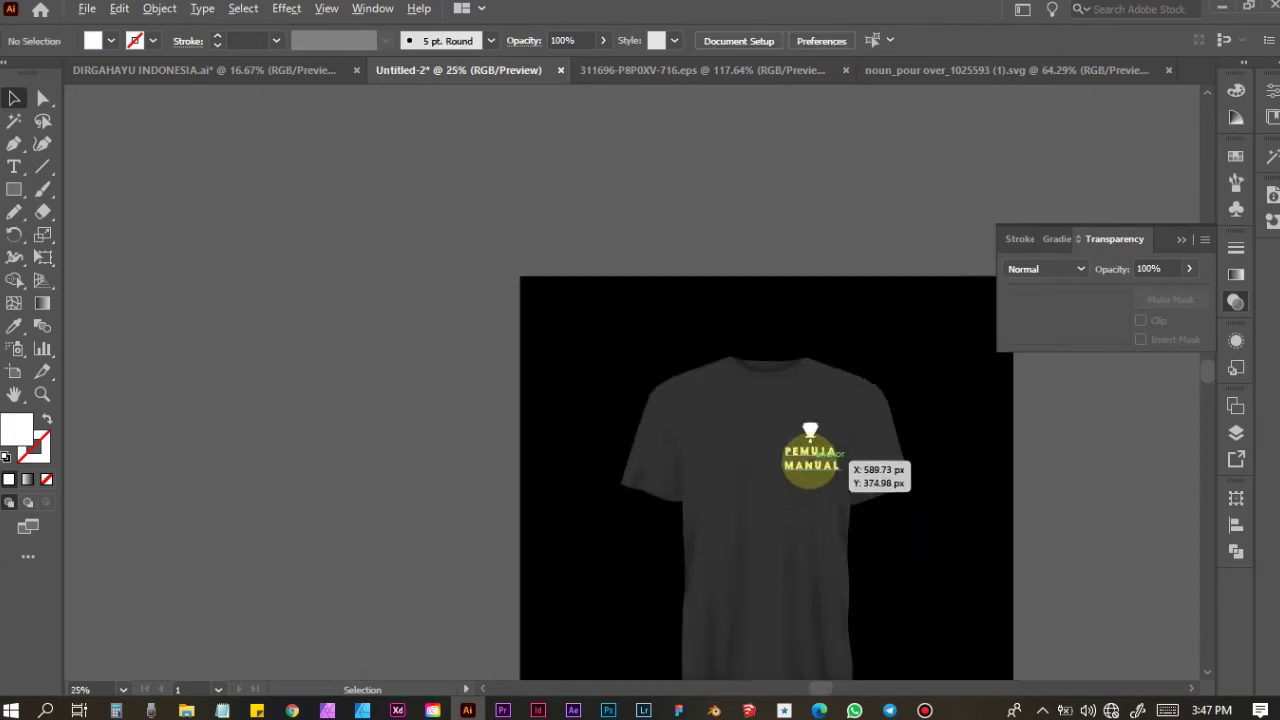
{"action": "scroll", "coordinate": [808, 457], "scroll_direction": "up", "scroll_amount": 5, "text": "alt"}
{"action": "scroll", "coordinate": [810, 480], "scroll_direction": "right", "scroll_amount": 2}
Scale the text down further and align the cup icon directly above it
{"action": "left_click", "coordinate": [812, 484]}
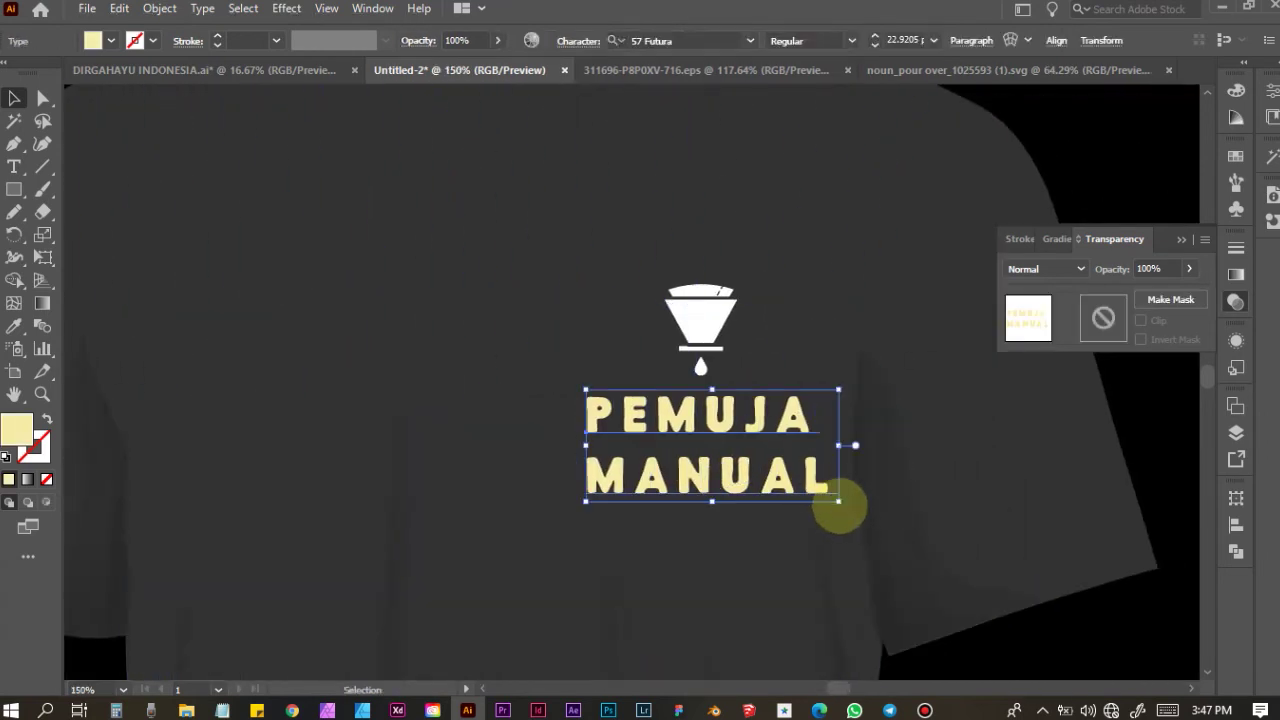
{"action": "left_click_drag", "start_coordinate": [838, 500], "coordinate": [780, 474]}
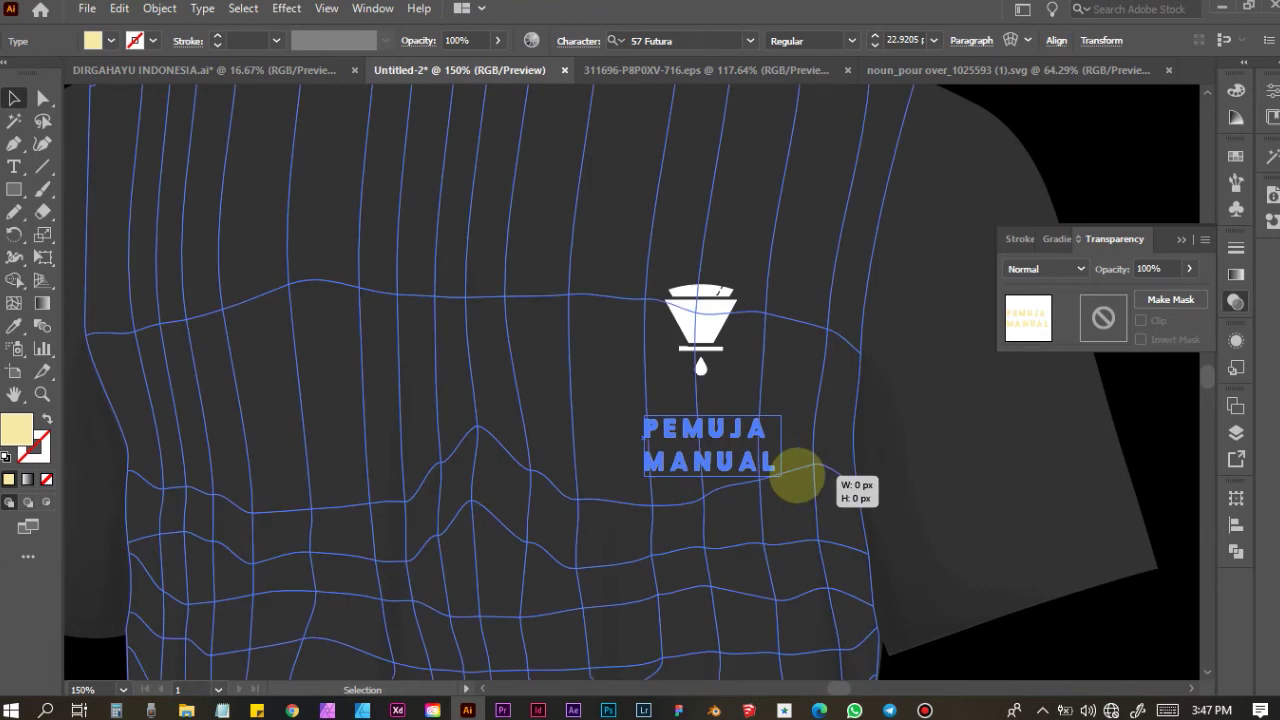
{"action": "left_click", "coordinate": [886, 363]}
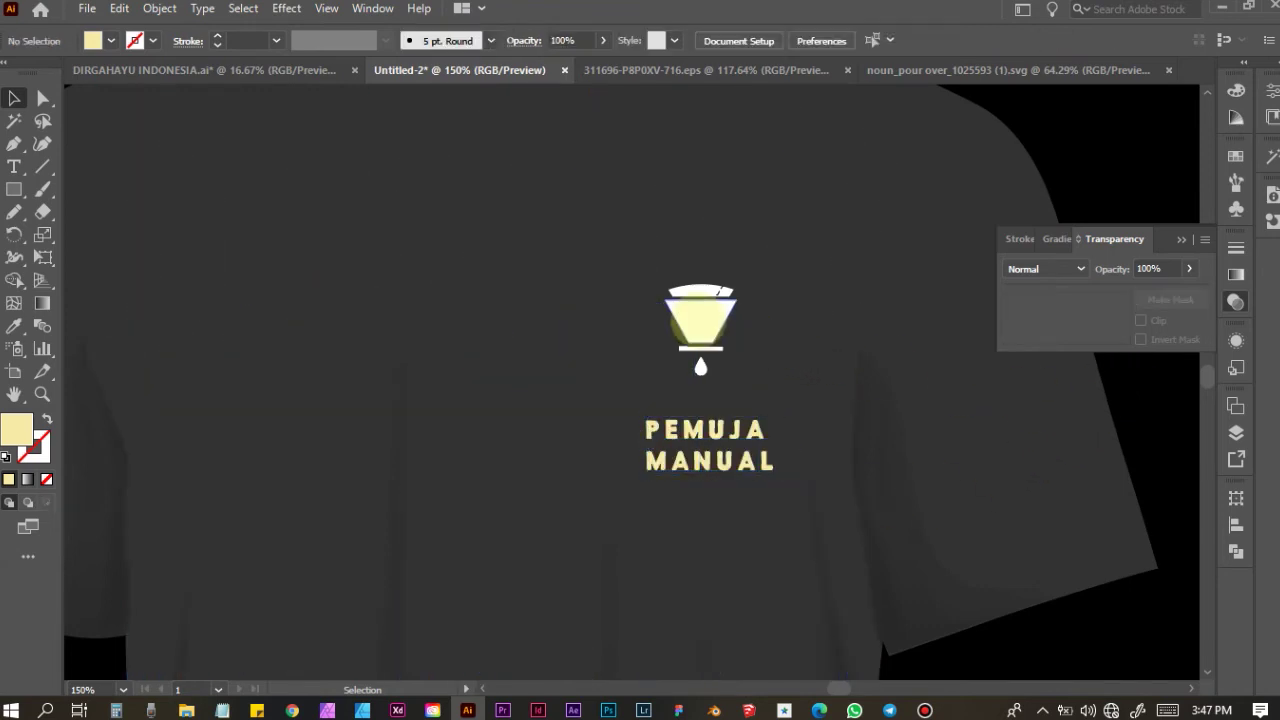
{"action": "left_click_drag", "start_coordinate": [707, 338], "coordinate": [722, 356]}
{"action": "left_click_drag", "start_coordinate": [737, 457], "coordinate": [752, 451]}
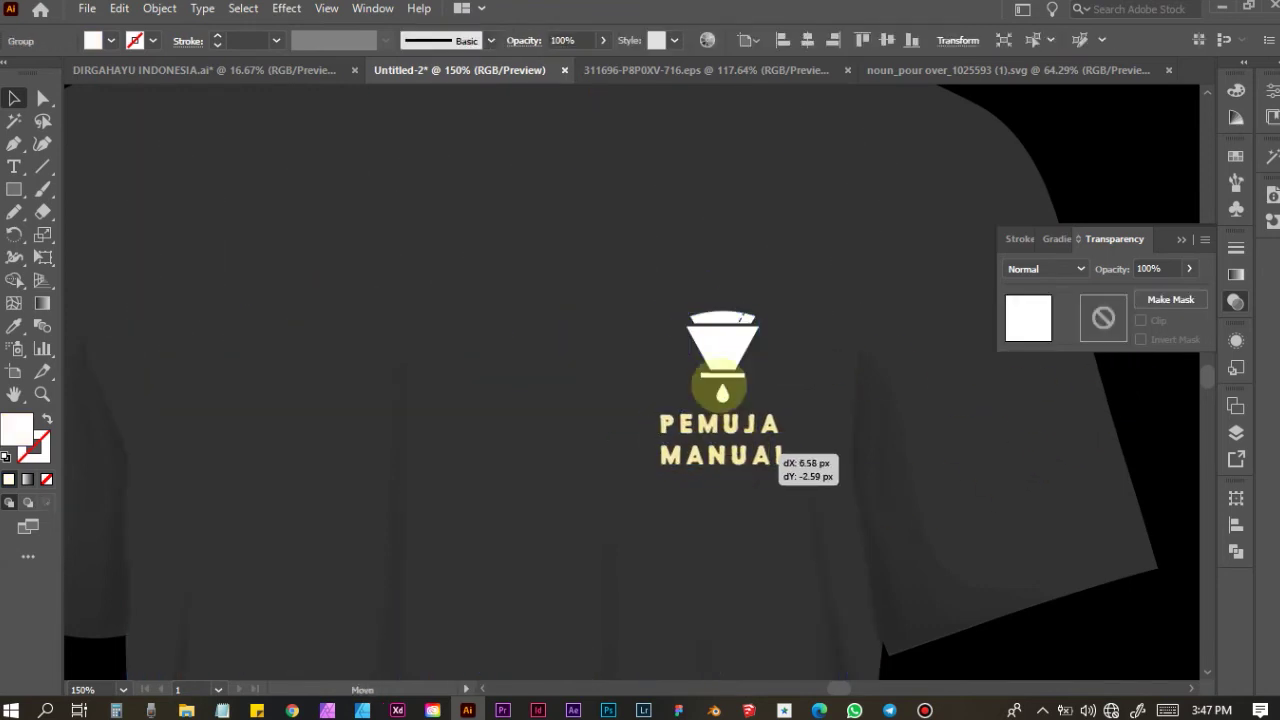
{"action": "scroll", "coordinate": [873, 452], "scroll_direction": "down", "scroll_amount": 2}
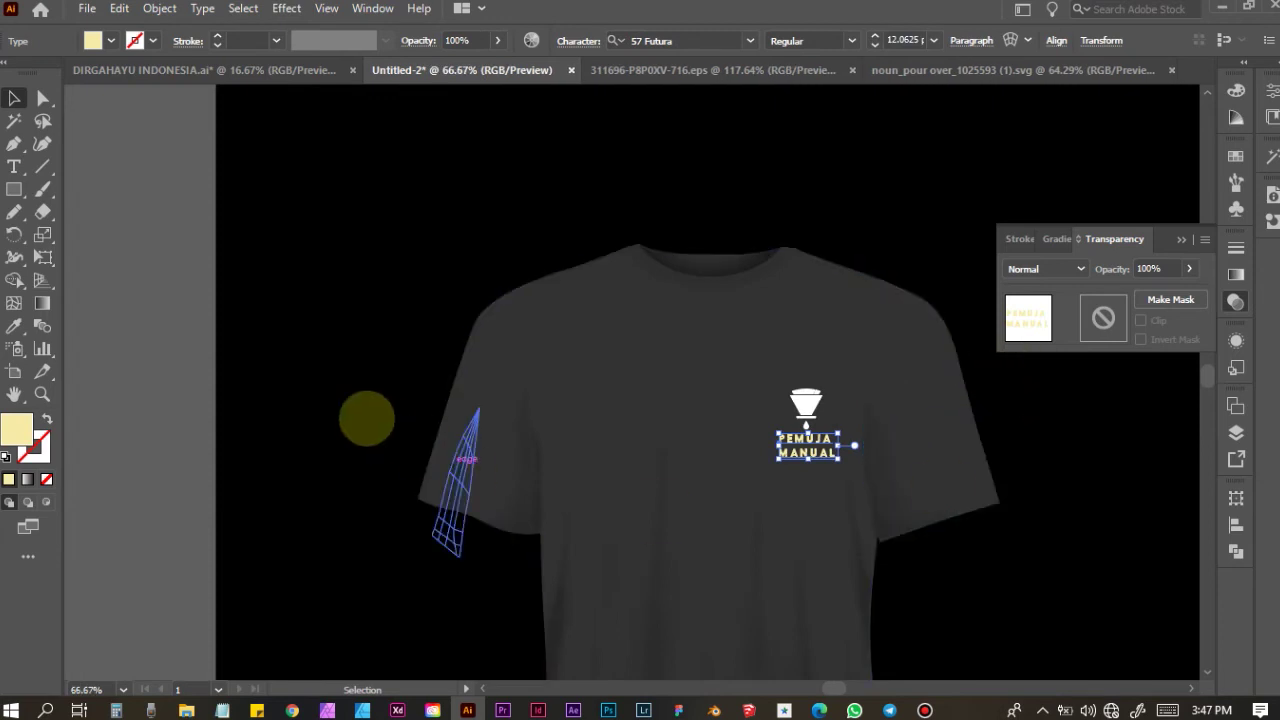
{"action": "left_click", "coordinate": [196, 348]}
{"action": "scroll", "coordinate": [877, 451], "scroll_direction": "up", "scroll_amount": 4}
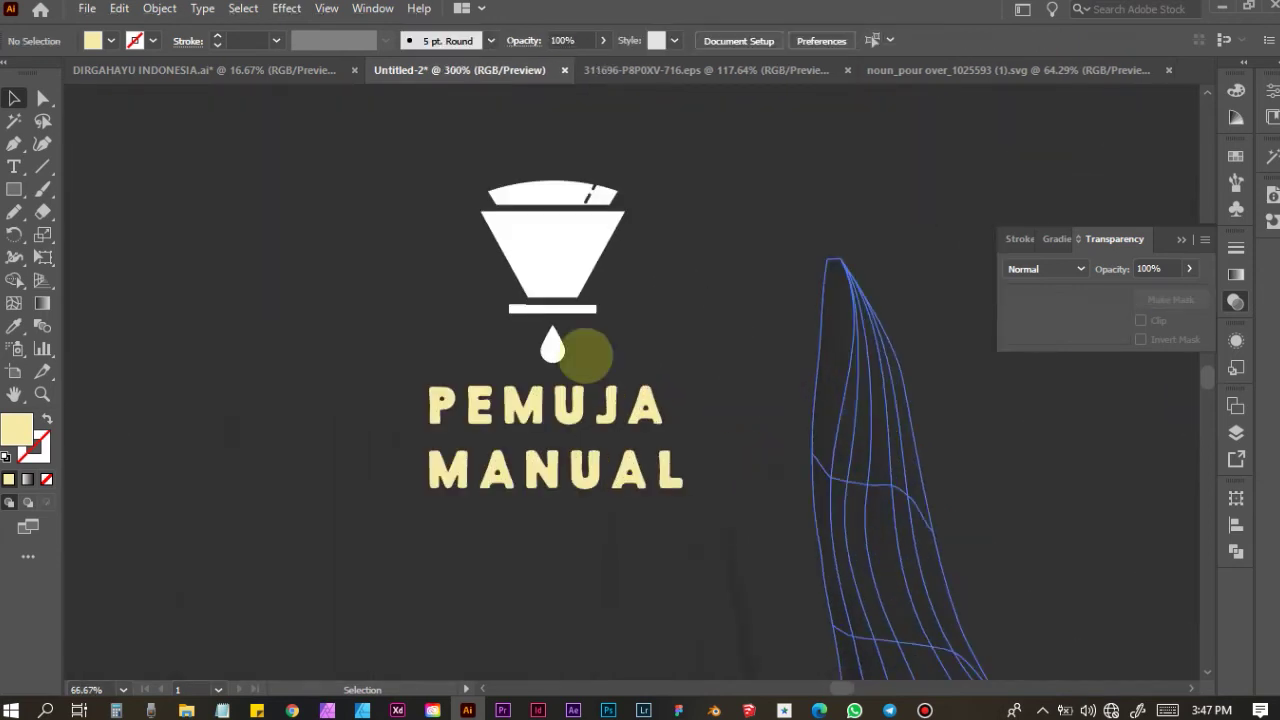
{"action": "left_click", "coordinate": [14, 189]}
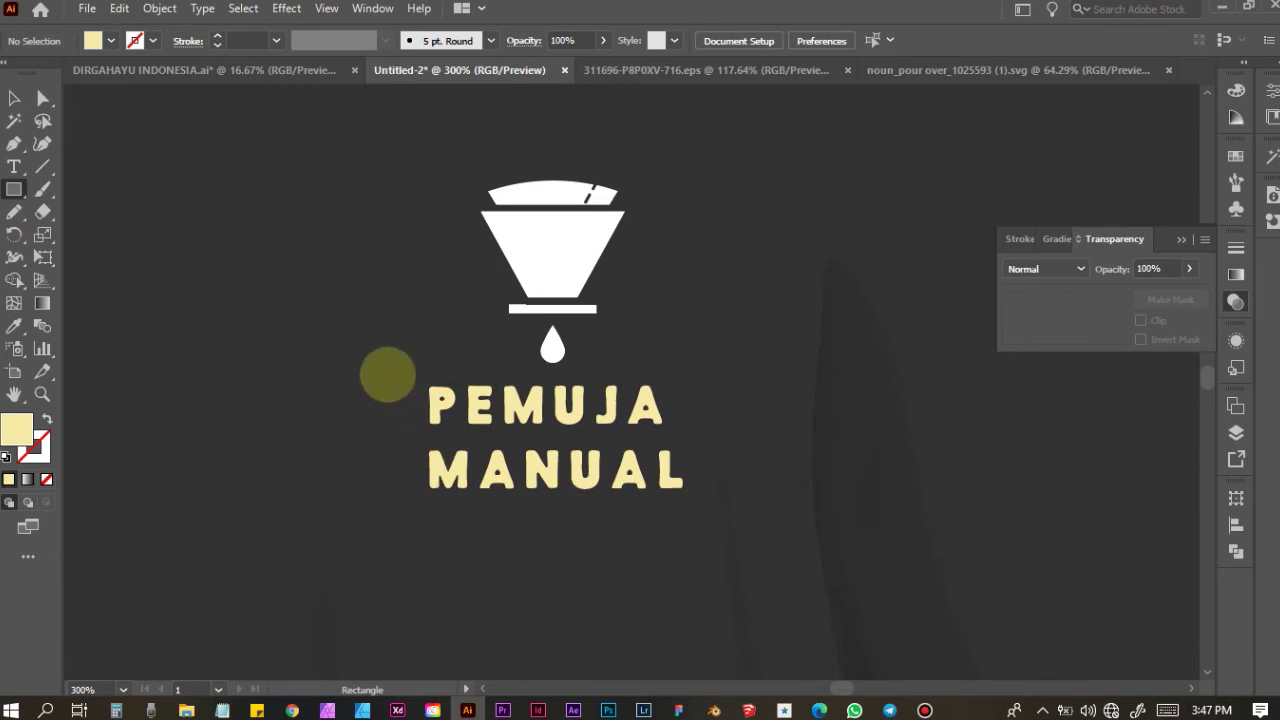
Draw a rectangle around the text, swap it to a cream outline, and fit its bottom edge
{"action": "left_click_drag", "start_coordinate": [374, 376], "coordinate": [722, 518]}
{"action": "key", "text": "shift+x"}
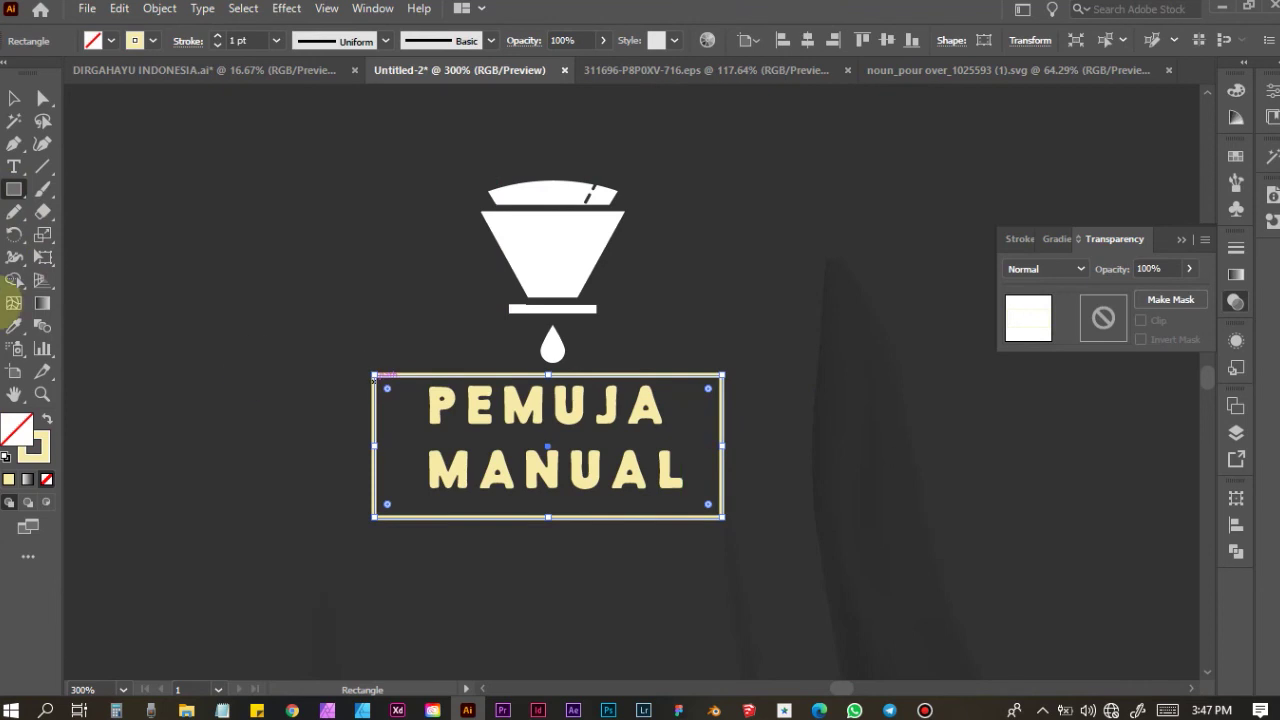
{"action": "left_click", "coordinate": [15, 97]}
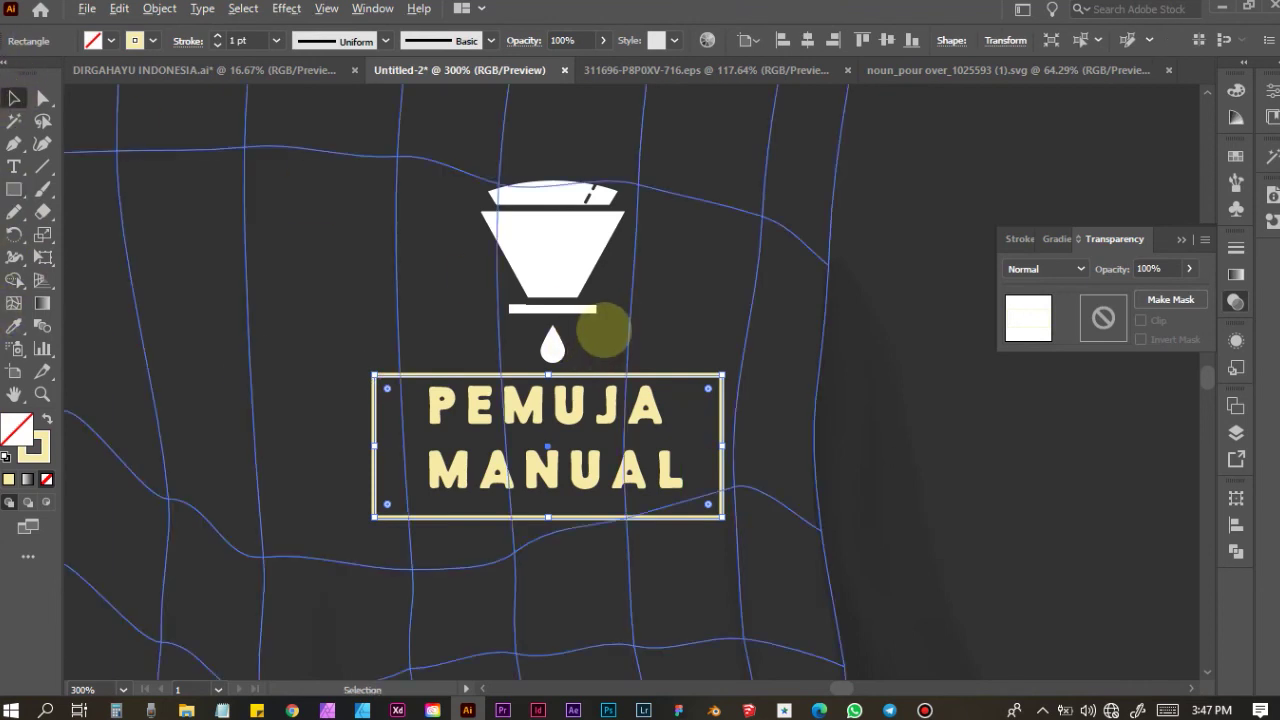
{"action": "scroll", "coordinate": [610, 330], "scroll_direction": "up", "scroll_amount": 2, "text": "alt"}
{"action": "left_click", "coordinate": [728, 418]}
{"action": "scroll", "coordinate": [711, 380], "scroll_direction": "down", "scroll_amount": 3}
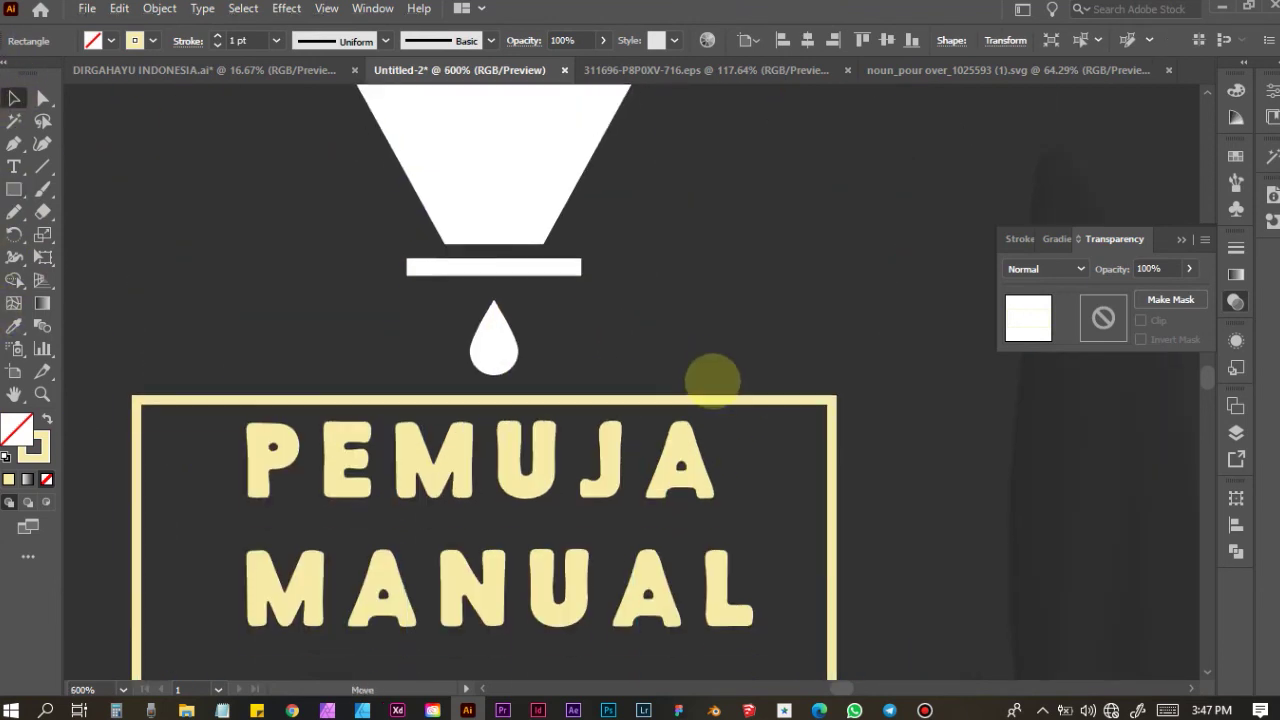
{"action": "left_click", "coordinate": [494, 543]}
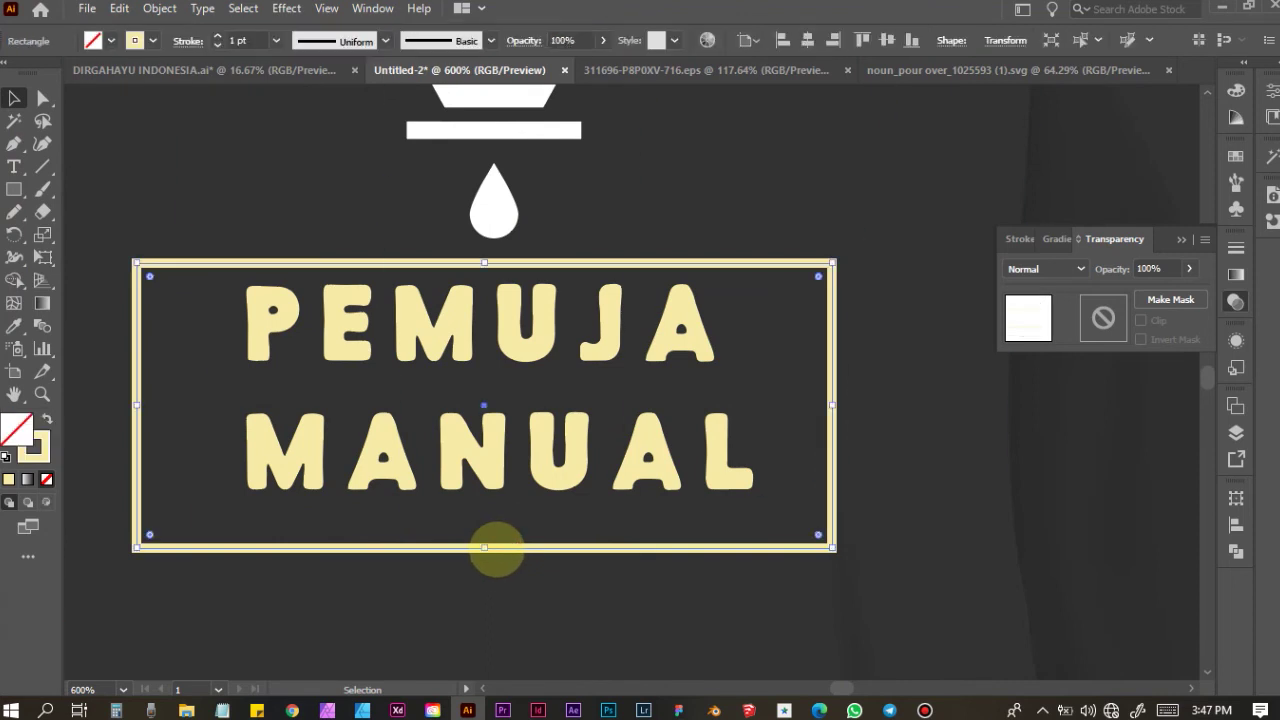
{"action": "left_click_drag", "start_coordinate": [494, 545], "coordinate": [484, 528]}
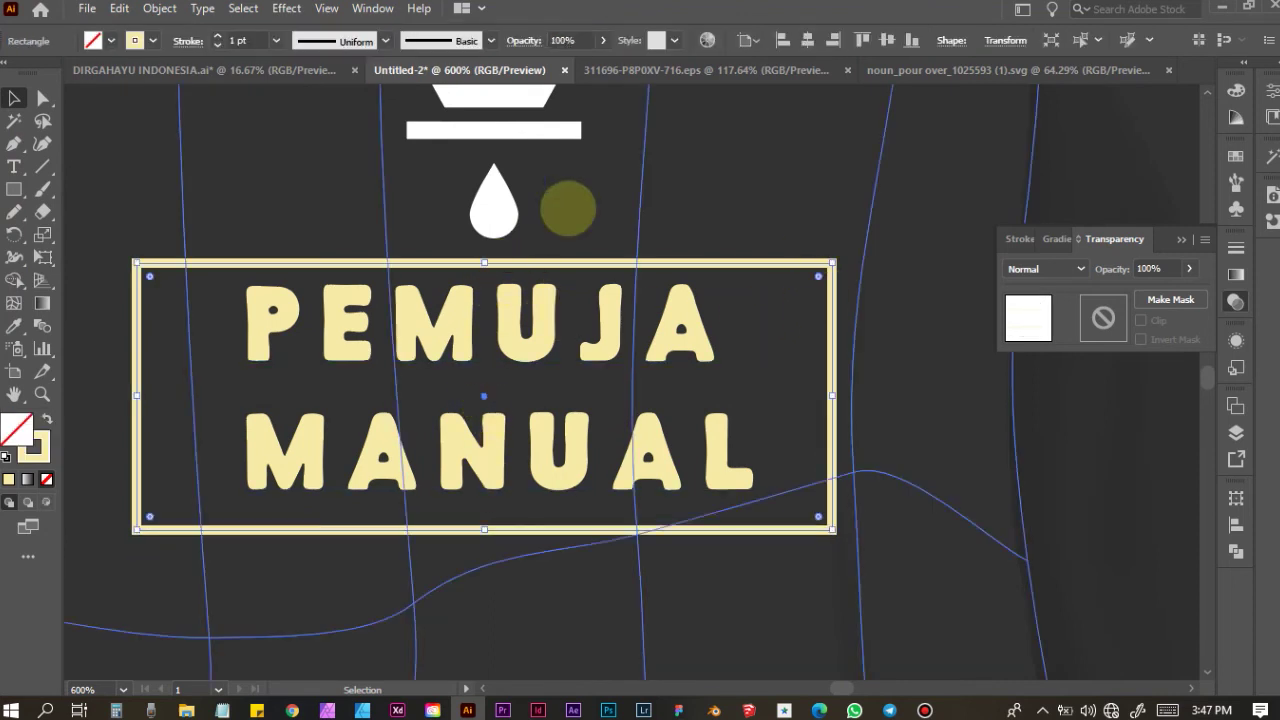
Check the frame's stroke settings and zoom out to view the whole logo
{"action": "left_click", "coordinate": [1236, 247]}
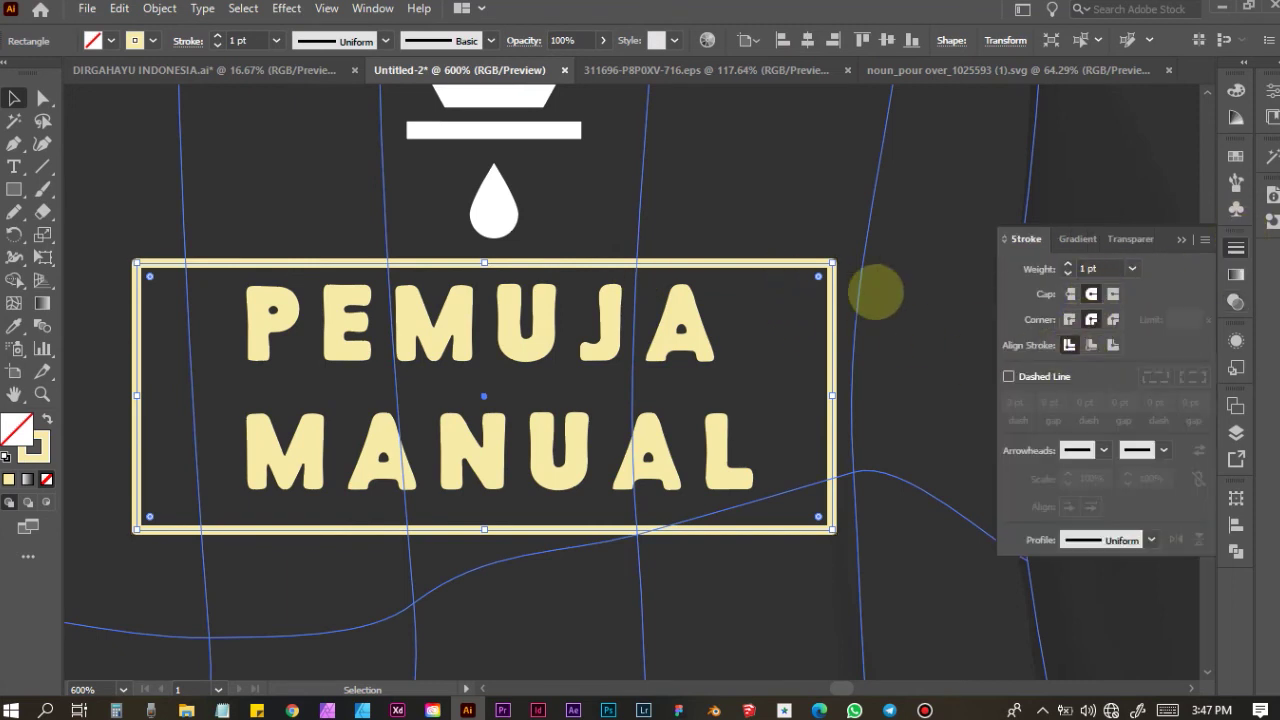
{"action": "left_click", "coordinate": [894, 266]}
{"action": "key", "text": "ctrl+0"}
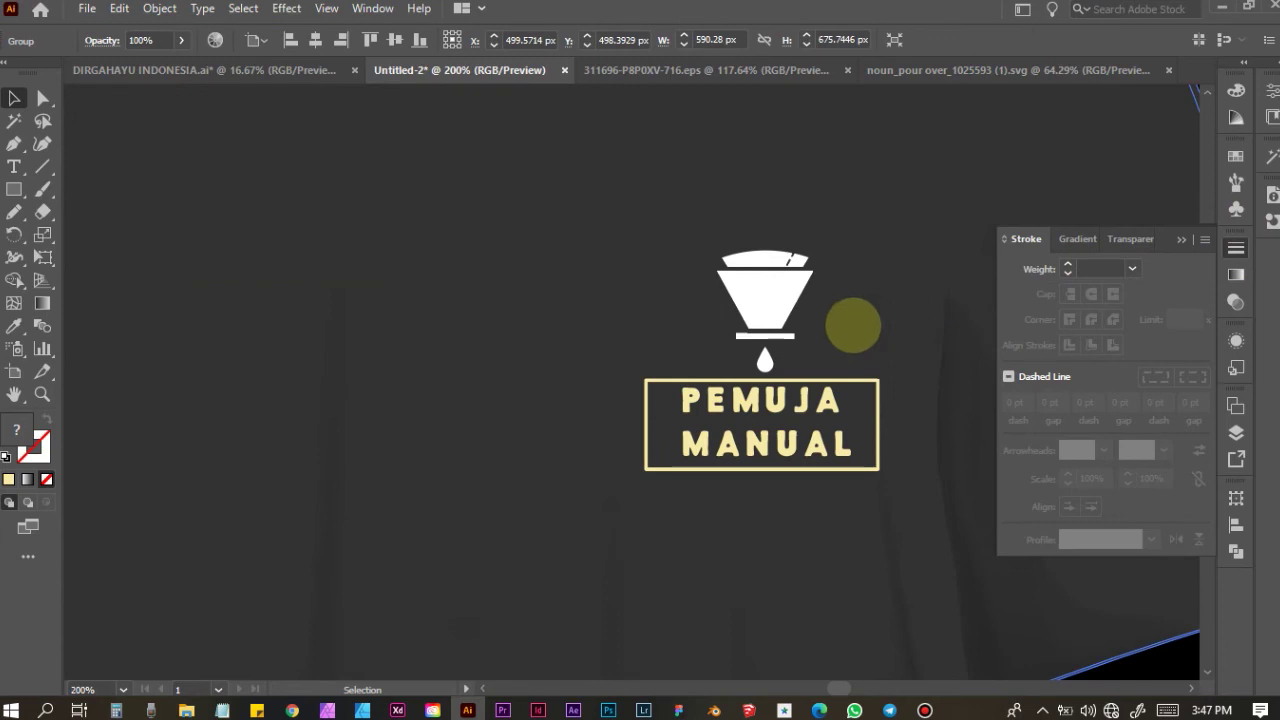
{"action": "scroll", "coordinate": [814, 300], "scroll_direction": "up", "scroll_amount": 1}
{"action": "left_click", "coordinate": [714, 329]}
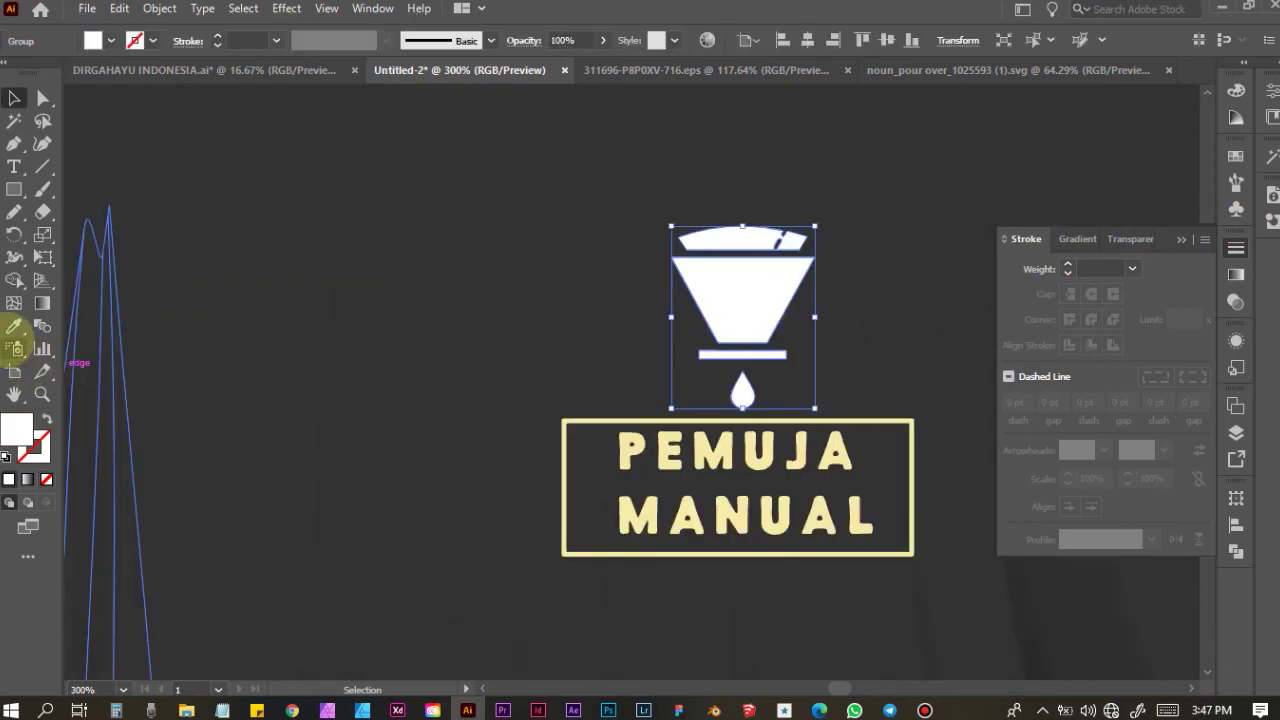
Eyedropper the text's cream fill onto the coffee filter icon, then zoom out to the whole shirt
{"action": "left_click", "coordinate": [14, 325]}
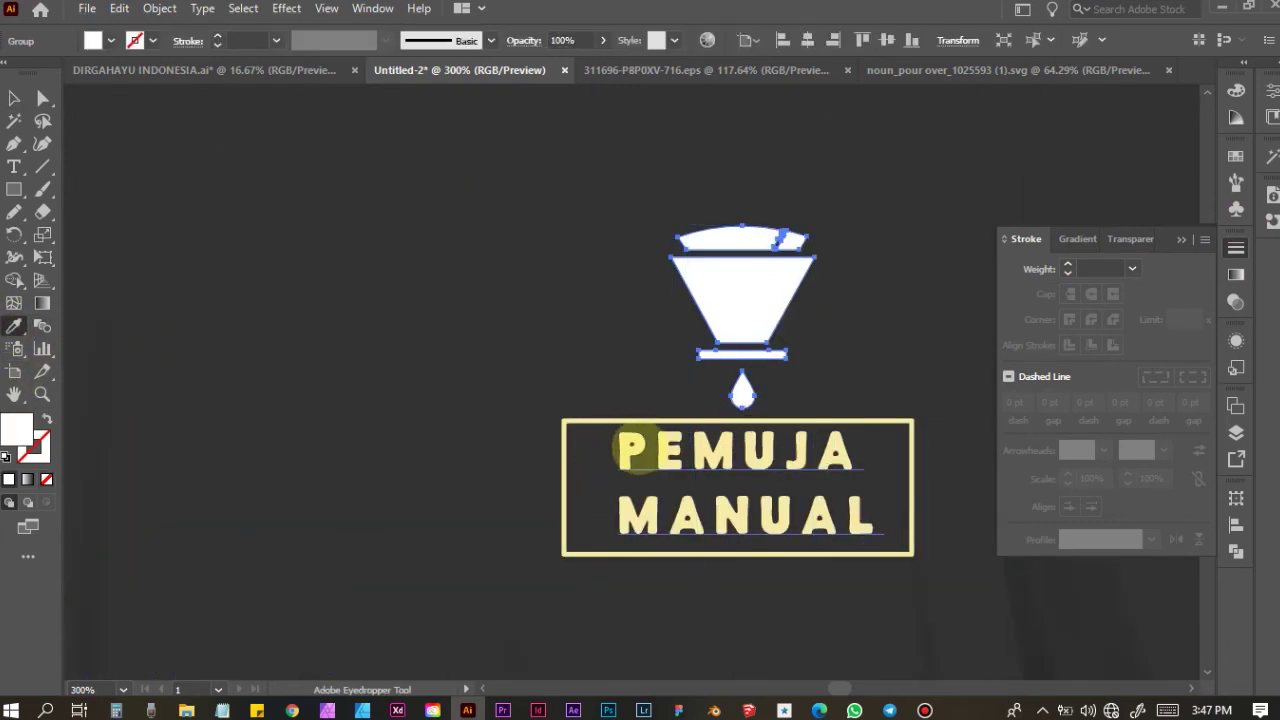
{"action": "left_click", "coordinate": [630, 450]}
{"action": "left_click", "coordinate": [14, 97]}
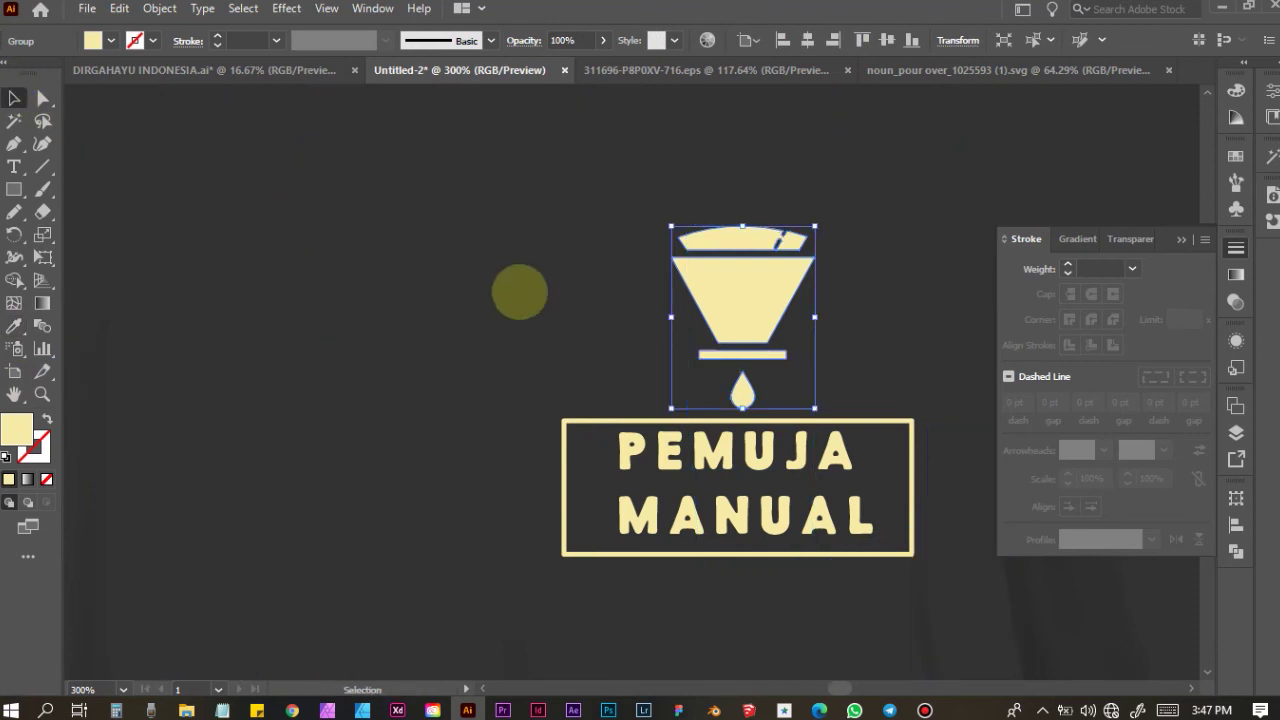
{"action": "left_click", "coordinate": [457, 286]}
{"action": "key", "text": "ctrl+0"}
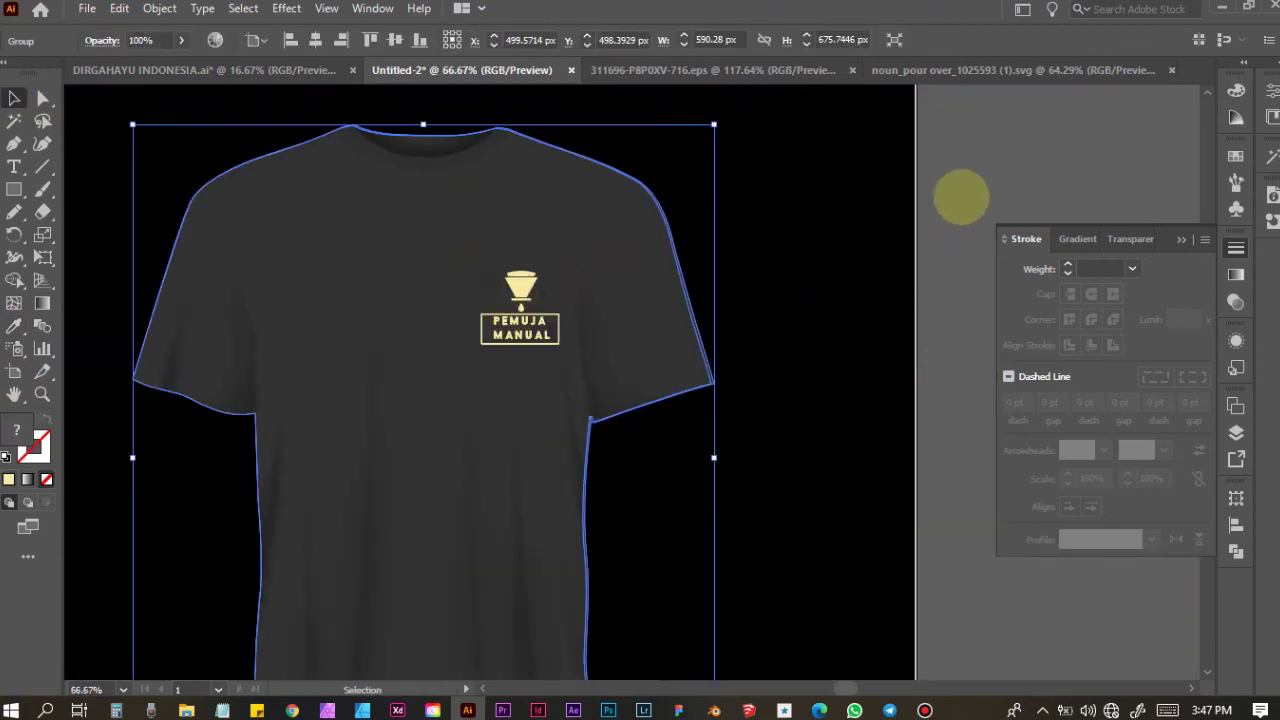
{"action": "left_click", "coordinate": [958, 193]}
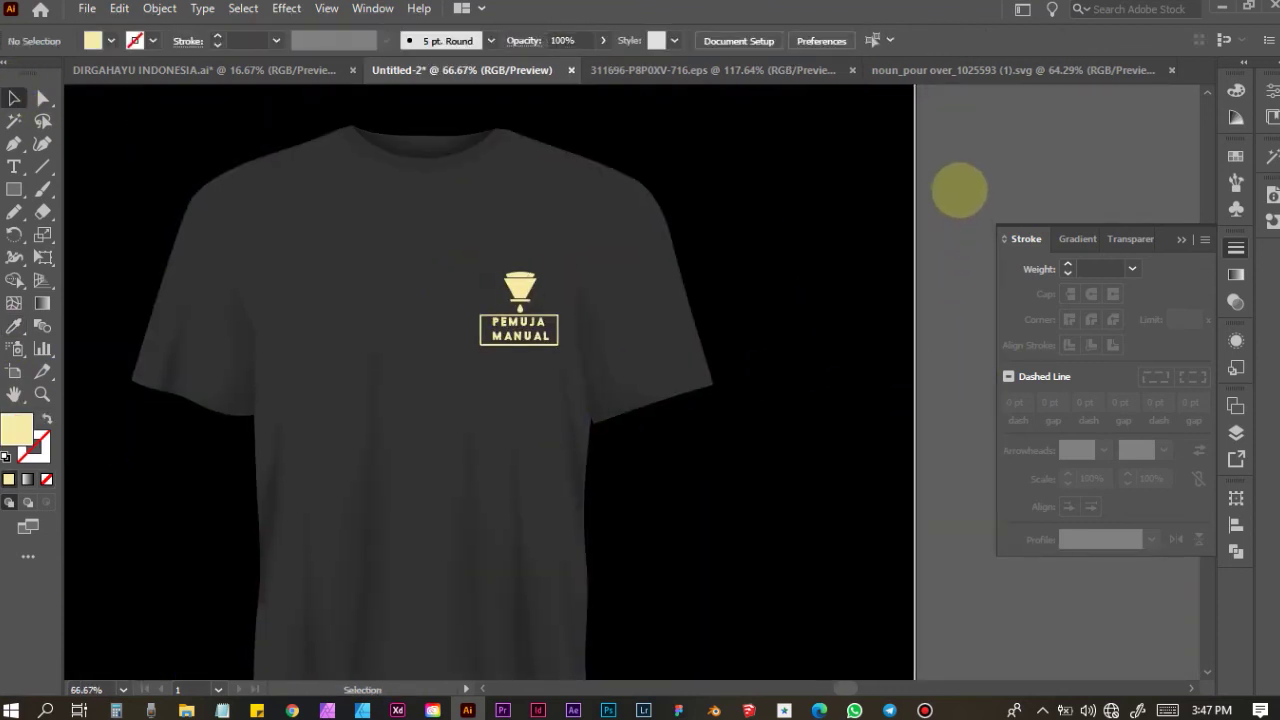